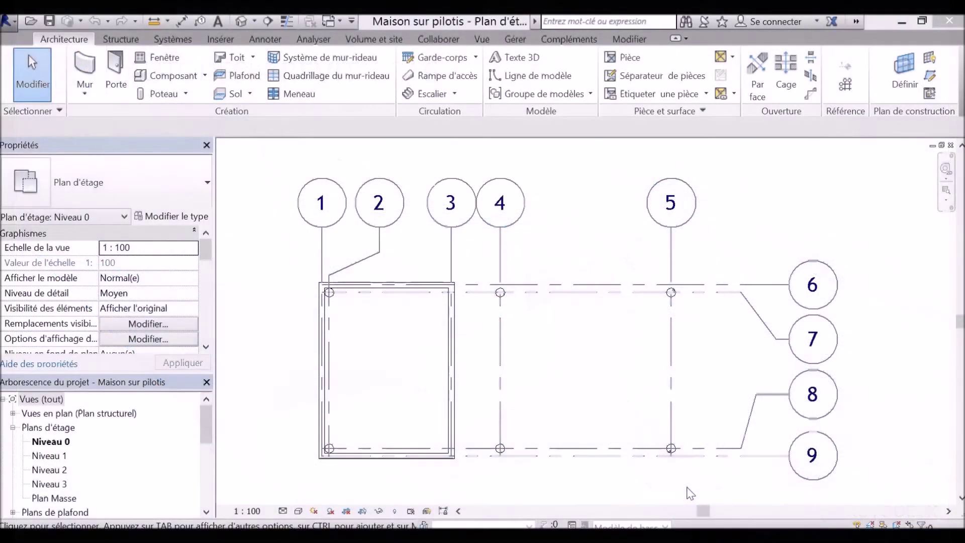
Open the Niveau 1 floor plan of the Maison sur pilotis project and activate the Wall tool
{"action": "double_click", "coordinate": [54, 457]}
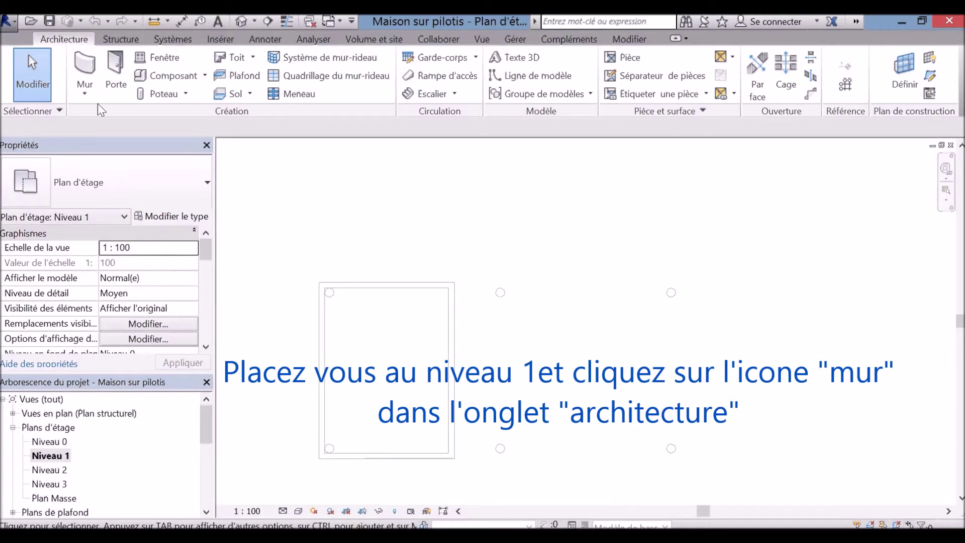
{"action": "left_click", "coordinate": [86, 66]}
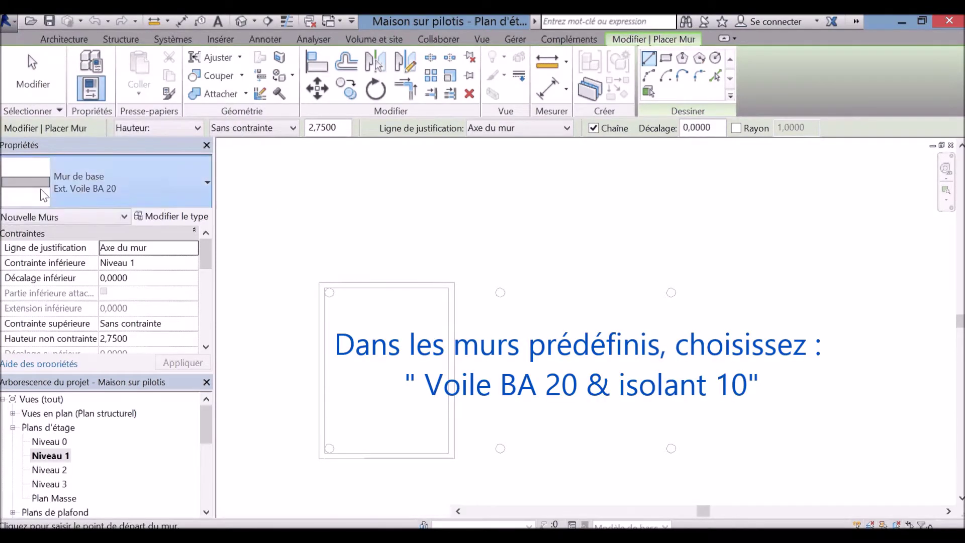
Set the wall type to Ext. Voile BA 20 + Isolant 10 and bring up its type properties
{"action": "left_click", "coordinate": [76, 191]}
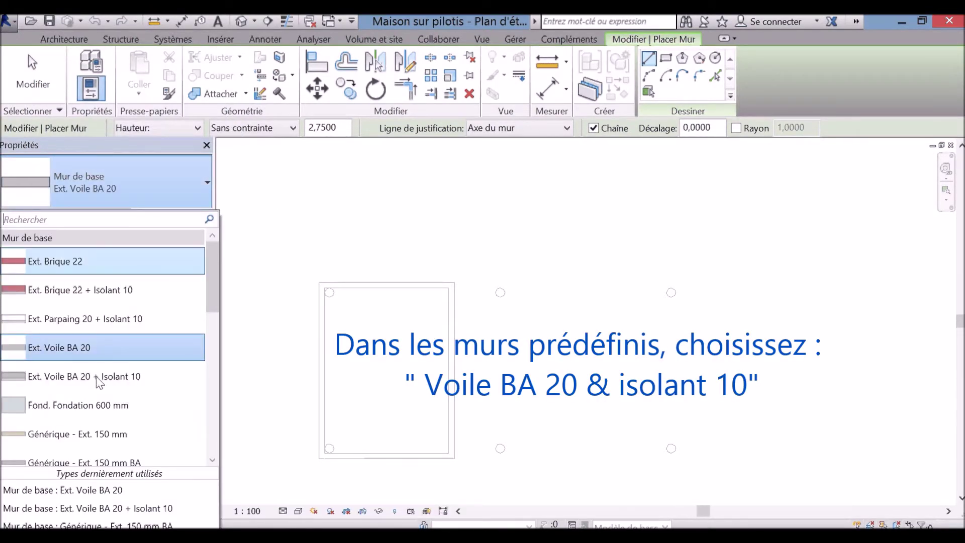
{"action": "left_click", "coordinate": [163, 374]}
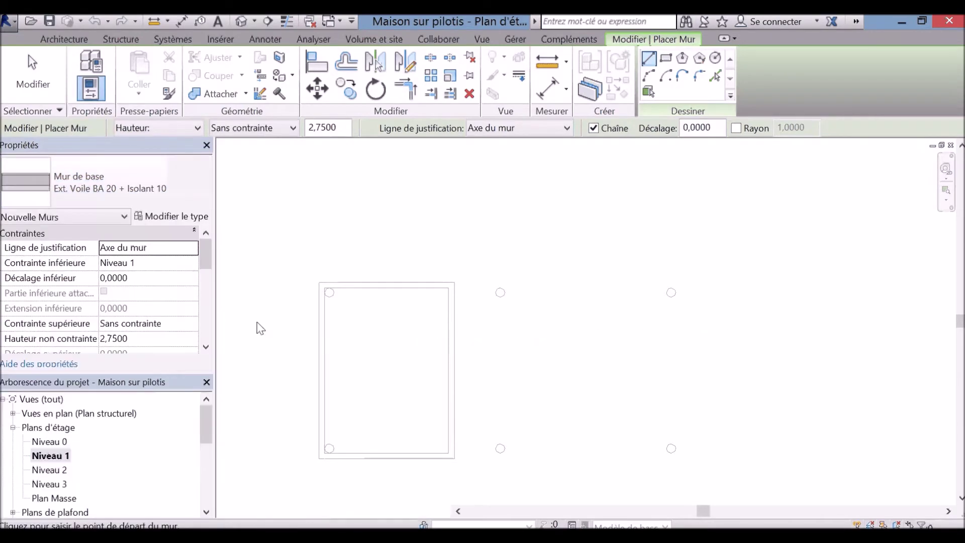
{"action": "left_click", "coordinate": [183, 218]}
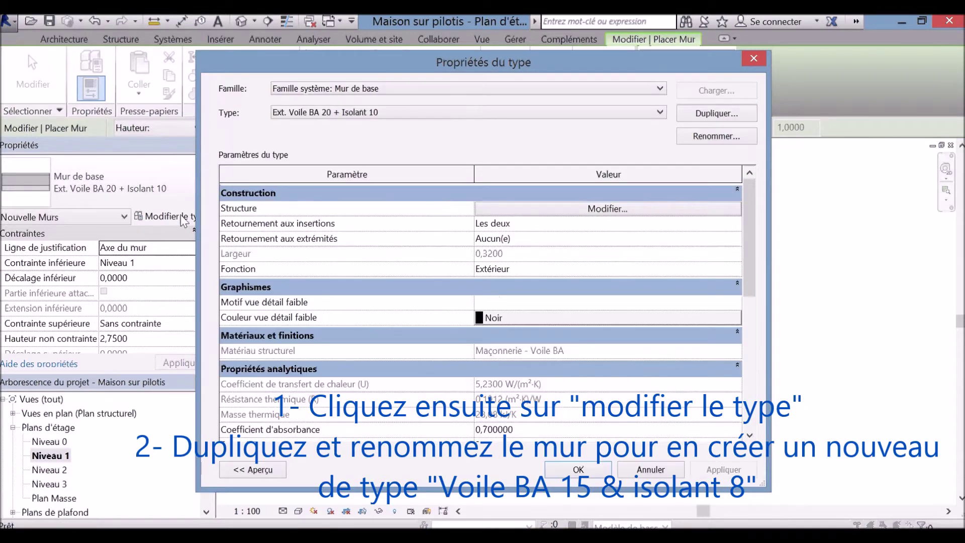
Duplicate the wall type as 'Ext. Voile BA 15 + Isolant 8' and open its layer structure
{"action": "left_click", "coordinate": [742, 116]}
{"action": "left_click", "coordinate": [486, 266]}
{"action": "key", "text": "BackSpace"}
{"action": "key", "text": "BackSpace"}
{"action": "type", "text": "15 + Isolant 8"}
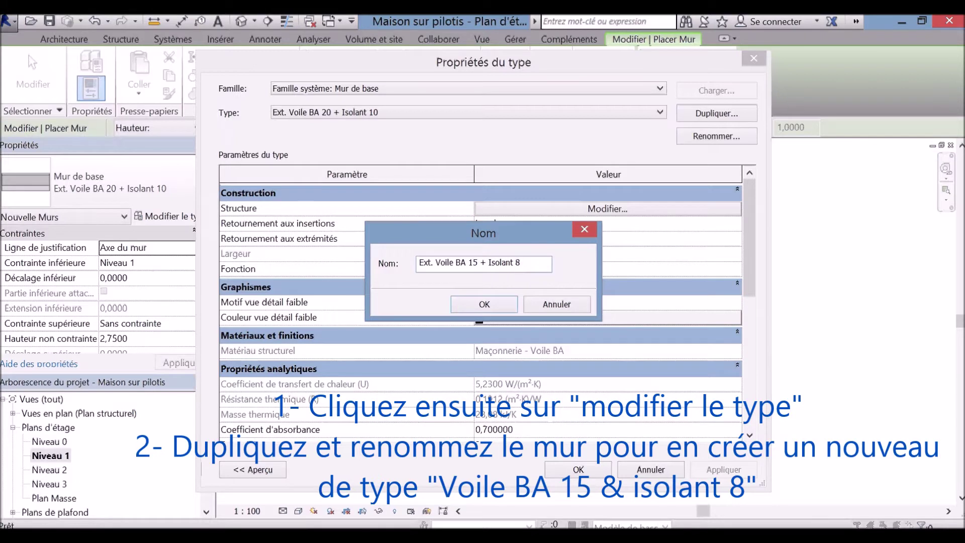
{"action": "left_click", "coordinate": [483, 304]}
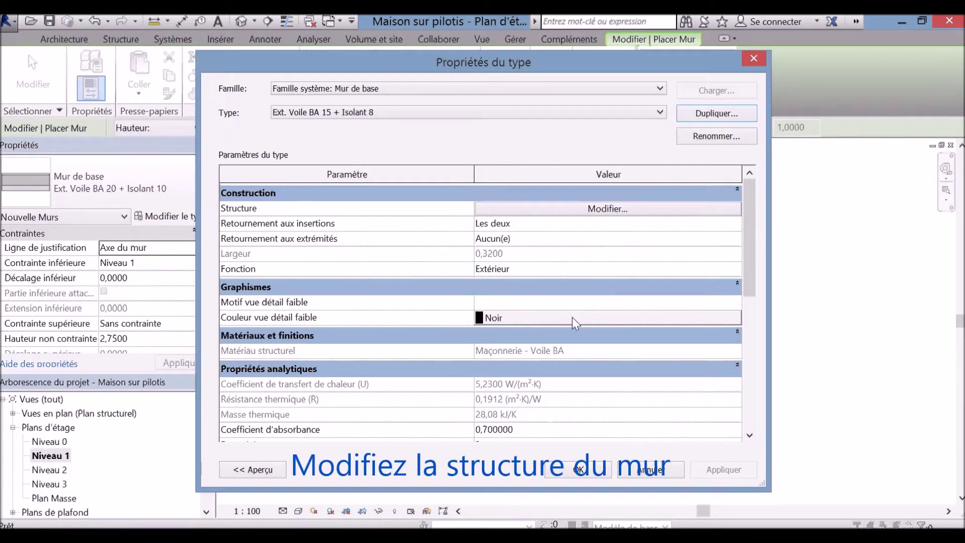
{"action": "left_click", "coordinate": [616, 211]}
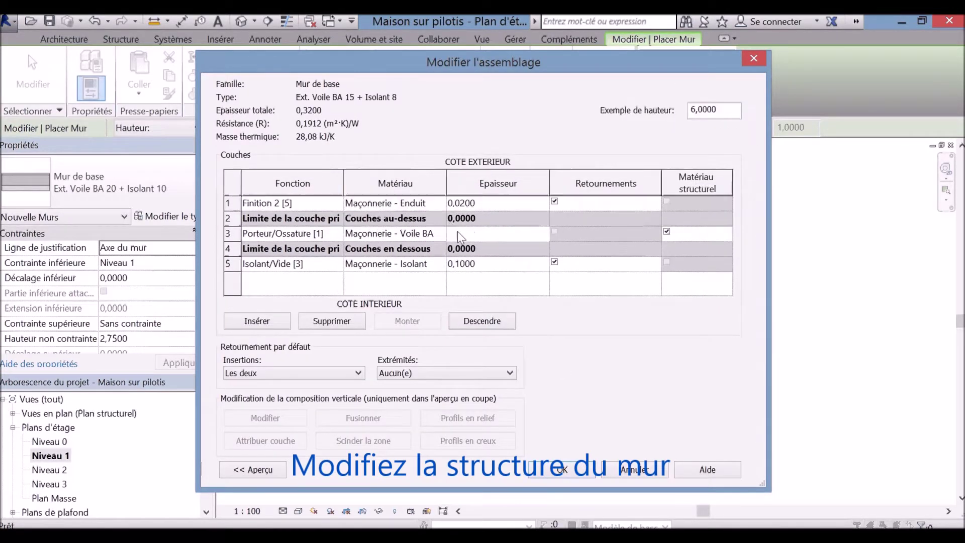
Set the concrete layer thickness to 0,15 and the insulation to 0,08
{"action": "left_click", "coordinate": [459, 233]}
{"action": "key", "text": "BackSpace"}
{"action": "key", "text": "BackSpace"}
{"action": "type", "text": "1500"}
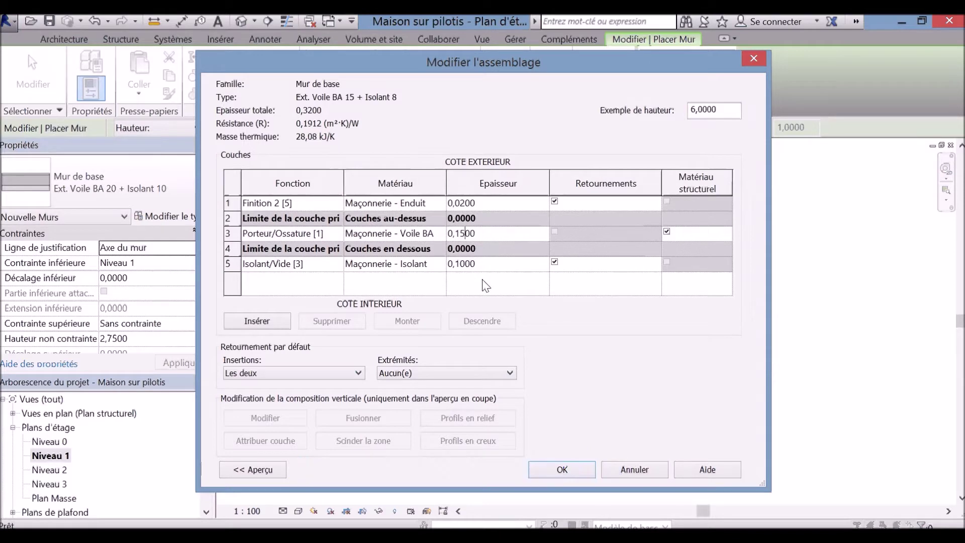
{"action": "left_click", "coordinate": [472, 264]}
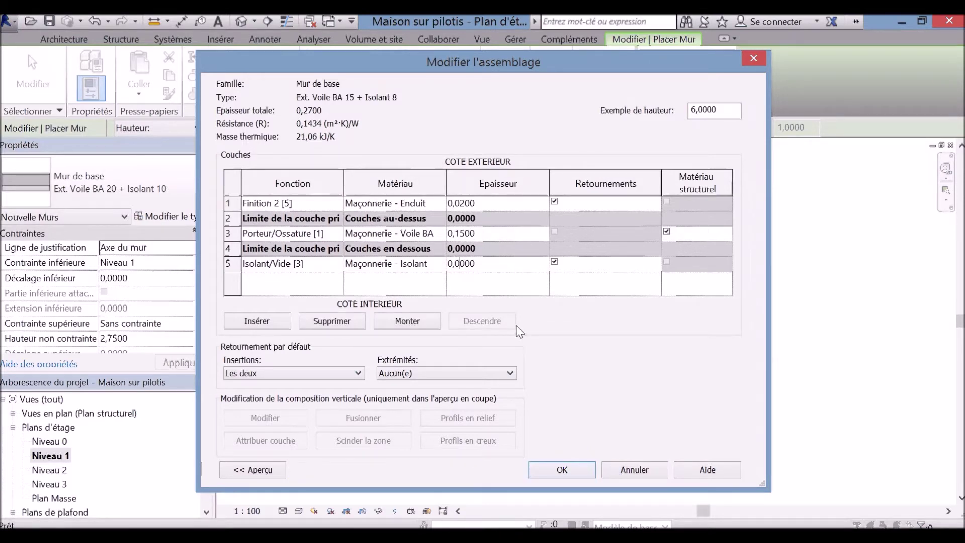
{"action": "type", "text": "0,0800"}
{"action": "left_click", "coordinate": [503, 291]}
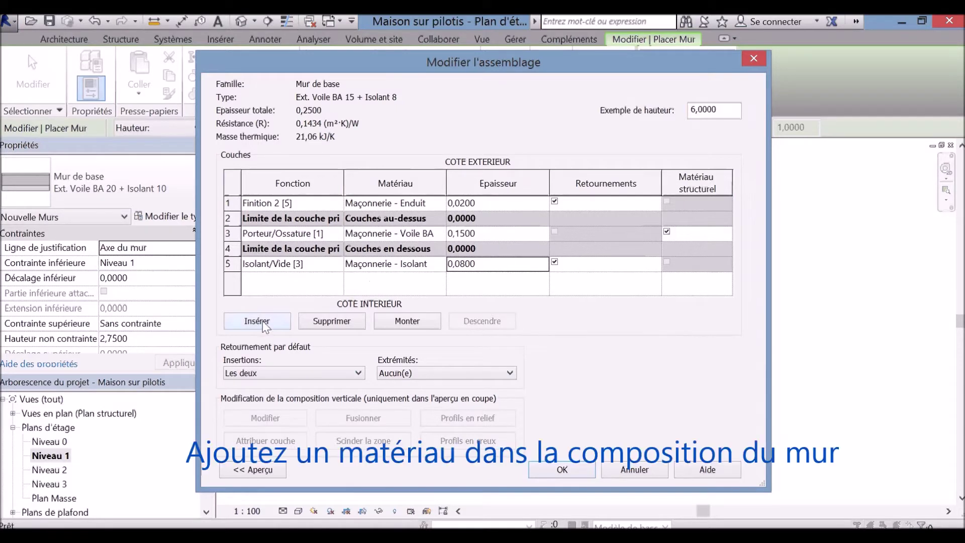
Insert a Doublage layer and move it below the insulation on the interior side
{"action": "left_click", "coordinate": [253, 321]}
{"action": "left_click", "coordinate": [321, 264]}
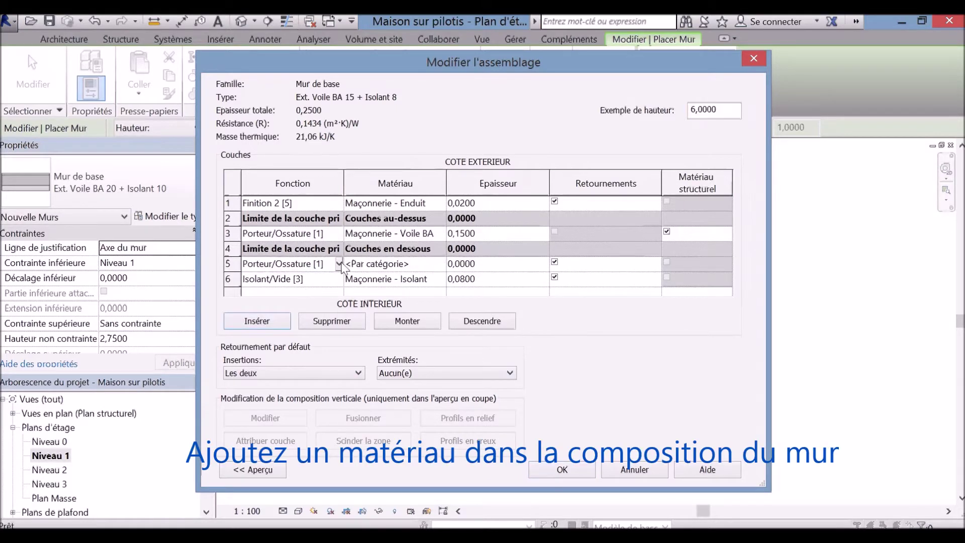
{"action": "left_click", "coordinate": [273, 291]}
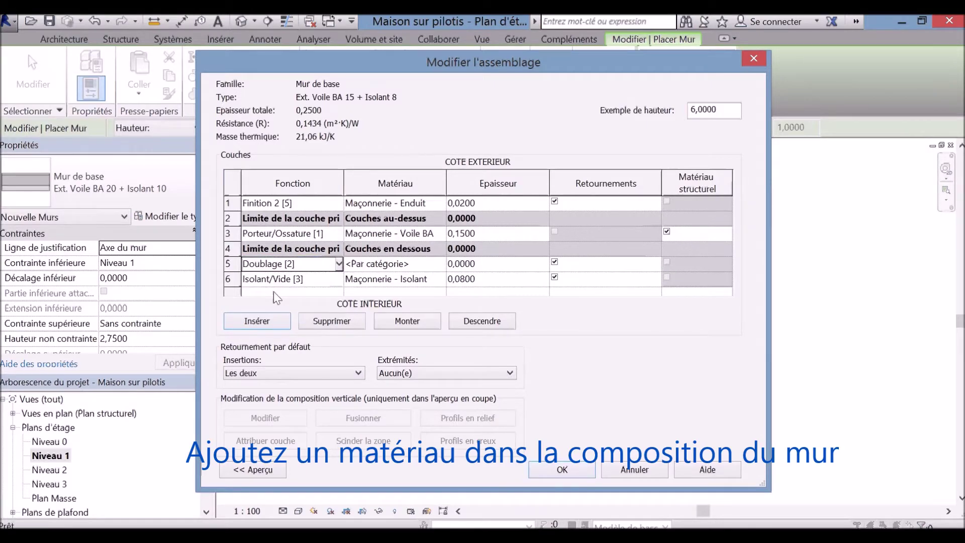
{"action": "left_click", "coordinate": [236, 264]}
{"action": "left_click", "coordinate": [482, 321]}
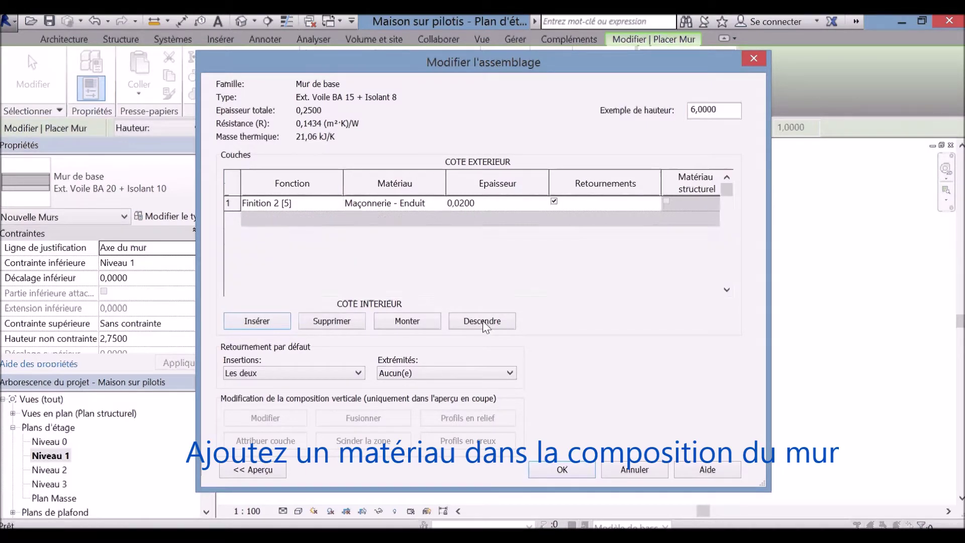
{"action": "left_click", "coordinate": [403, 268]}
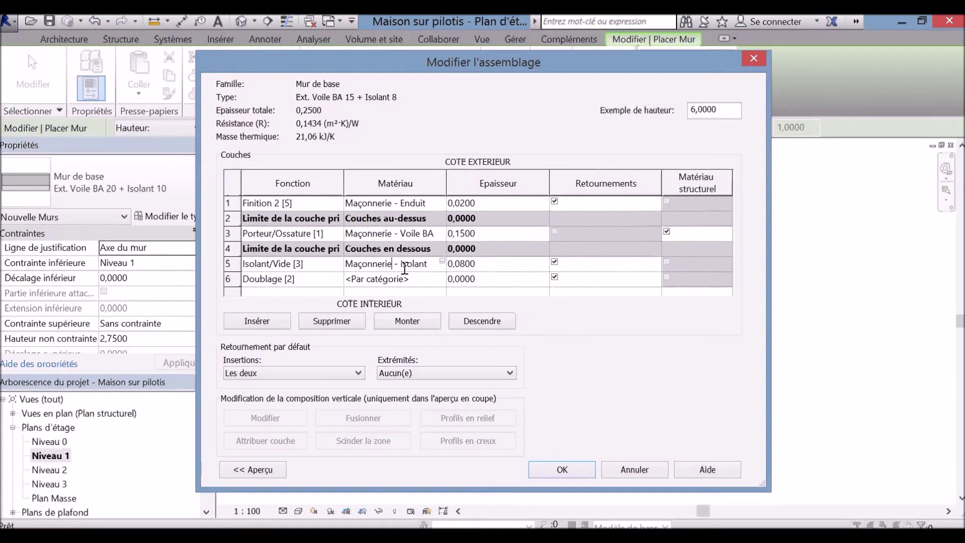
{"action": "left_click", "coordinate": [407, 280]}
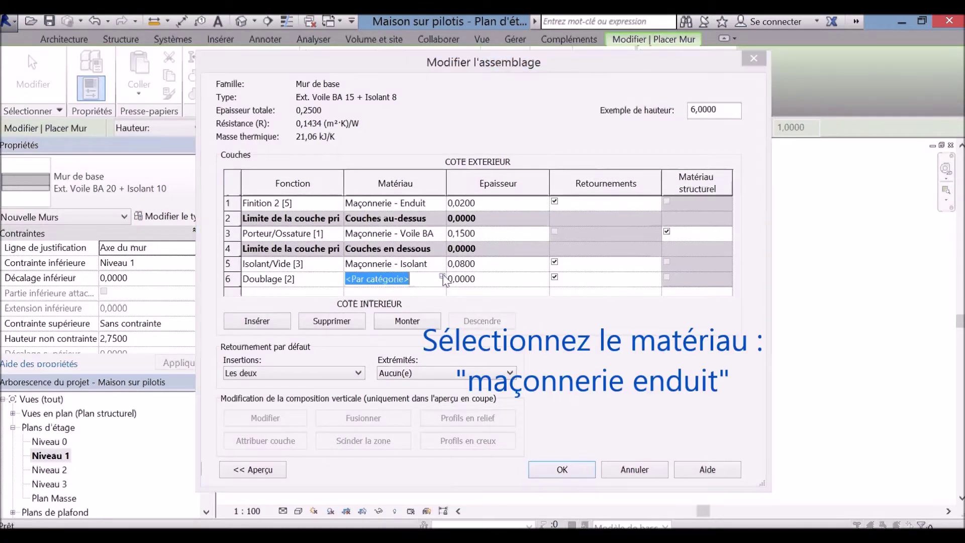
{"action": "left_click", "coordinate": [441, 273]}
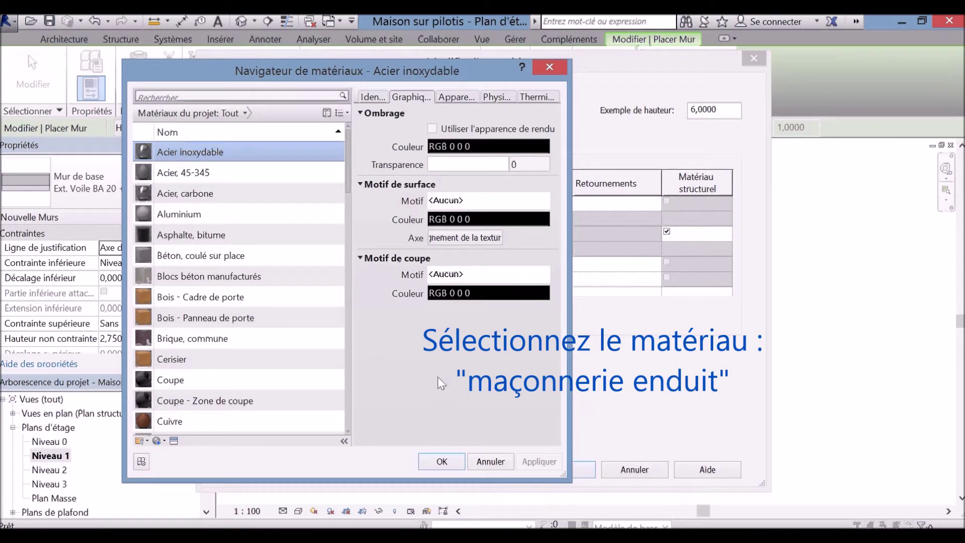
Assign the Maçonnerie - Enduit material to the Doublage layer
{"action": "scroll", "coordinate": [232, 282], "scroll_direction": "down", "scroll_amount": 2}
{"action": "scroll", "coordinate": [232, 279], "scroll_direction": "down", "scroll_amount": 1}
{"action": "scroll", "coordinate": [233, 279], "scroll_direction": "down", "scroll_amount": 1}
{"action": "scroll", "coordinate": [236, 277], "scroll_direction": "down", "scroll_amount": 3}
{"action": "left_click", "coordinate": [241, 275]}
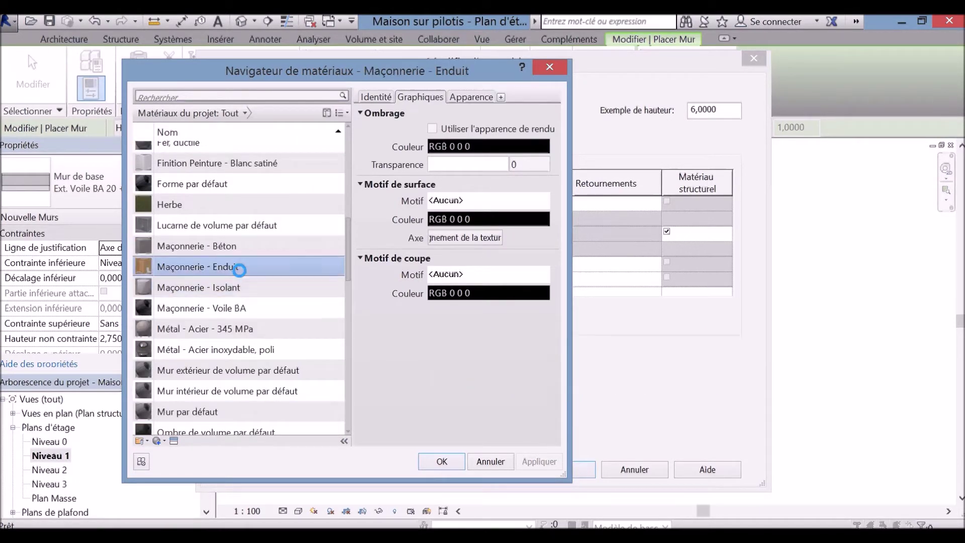
{"action": "double_click", "coordinate": [241, 275]}
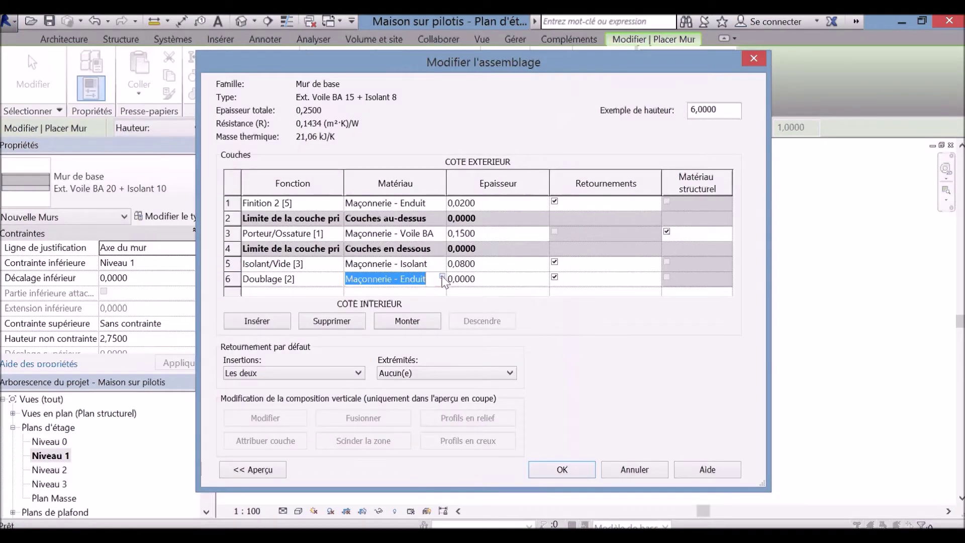
{"action": "left_click", "coordinate": [442, 277]}
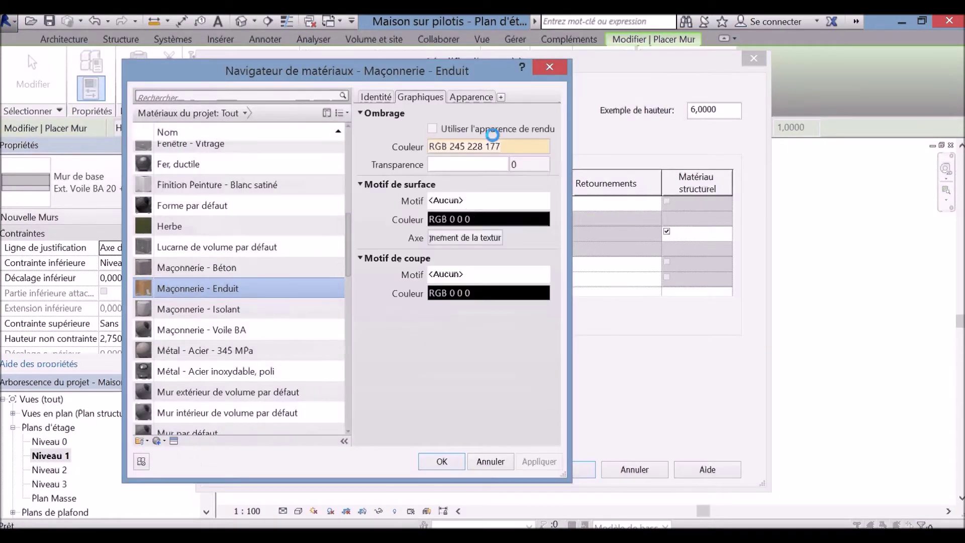
{"action": "left_click", "coordinate": [501, 97]}
Add the Plâtre physical asset to the Maçonnerie - Enduit material
{"action": "left_click", "coordinate": [476, 122]}
{"action": "scroll", "coordinate": [532, 333], "scroll_direction": "down", "scroll_amount": 3}
{"action": "scroll", "coordinate": [532, 333], "scroll_direction": "down", "scroll_amount": 5}
{"action": "scroll", "coordinate": [532, 338], "scroll_direction": "down", "scroll_amount": 5}
{"action": "scroll", "coordinate": [533, 337], "scroll_direction": "down", "scroll_amount": 5}
{"action": "scroll", "coordinate": [533, 338], "scroll_direction": "down", "scroll_amount": 5}
{"action": "scroll", "coordinate": [533, 337], "scroll_direction": "down", "scroll_amount": 5}
{"action": "scroll", "coordinate": [533, 338], "scroll_direction": "down", "scroll_amount": 5}
{"action": "scroll", "coordinate": [533, 339], "scroll_direction": "down", "scroll_amount": 5}
{"action": "scroll", "coordinate": [533, 342], "scroll_direction": "down", "scroll_amount": 5}
{"action": "scroll", "coordinate": [533, 341], "scroll_direction": "down", "scroll_amount": 5}
{"action": "scroll", "coordinate": [533, 342], "scroll_direction": "up", "scroll_amount": 3}
{"action": "scroll", "coordinate": [533, 343], "scroll_direction": "up", "scroll_amount": 2}
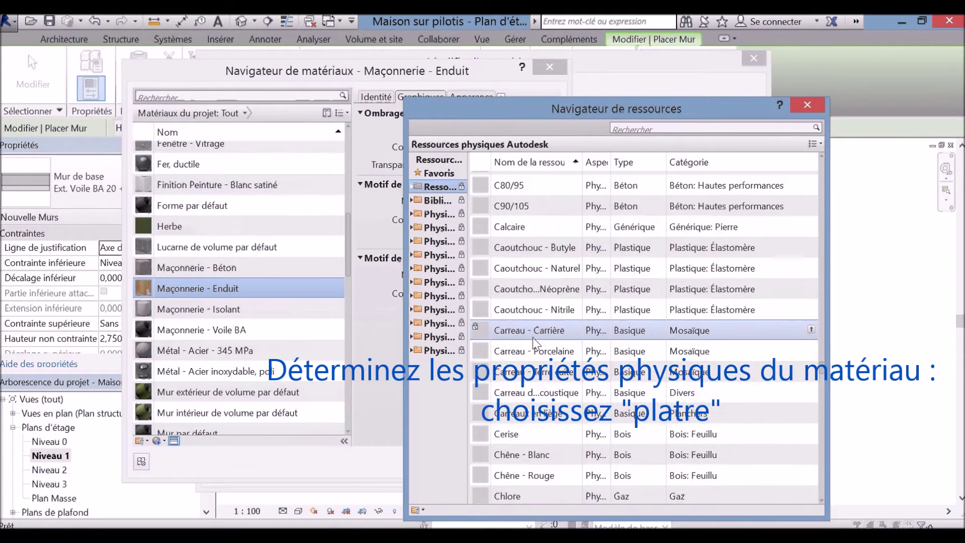
{"action": "scroll", "coordinate": [634, 358], "scroll_direction": "down", "scroll_amount": 3}
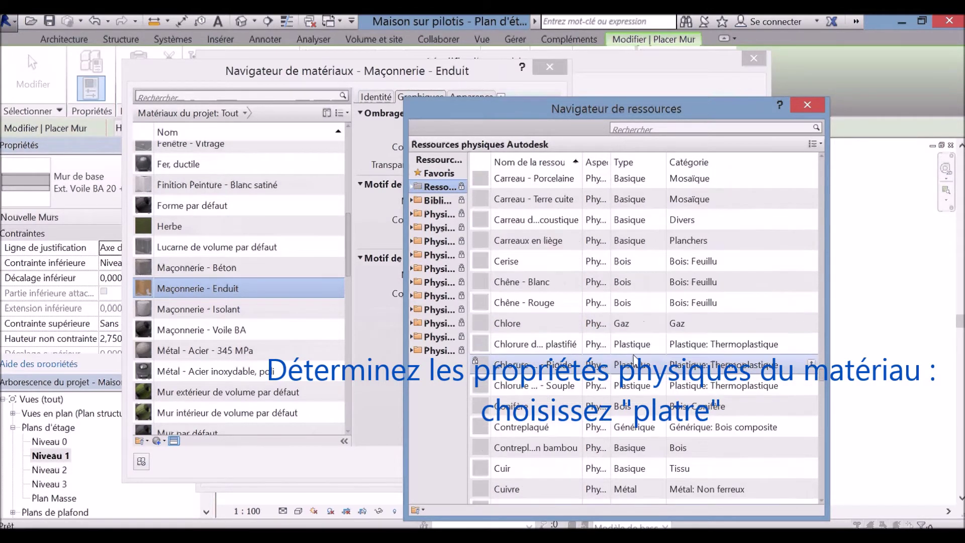
{"action": "scroll", "coordinate": [634, 358], "scroll_direction": "down", "scroll_amount": 5}
{"action": "scroll", "coordinate": [634, 358], "scroll_direction": "down", "scroll_amount": 5}
{"action": "scroll", "coordinate": [634, 357], "scroll_direction": "down", "scroll_amount": 5}
{"action": "scroll", "coordinate": [634, 359], "scroll_direction": "down", "scroll_amount": 3}
{"action": "scroll", "coordinate": [634, 359], "scroll_direction": "down", "scroll_amount": 3}
{"action": "scroll", "coordinate": [634, 360], "scroll_direction": "down", "scroll_amount": 1}
{"action": "scroll", "coordinate": [634, 359], "scroll_direction": "down", "scroll_amount": 7}
{"action": "scroll", "coordinate": [609, 377], "scroll_direction": "down", "scroll_amount": 4}
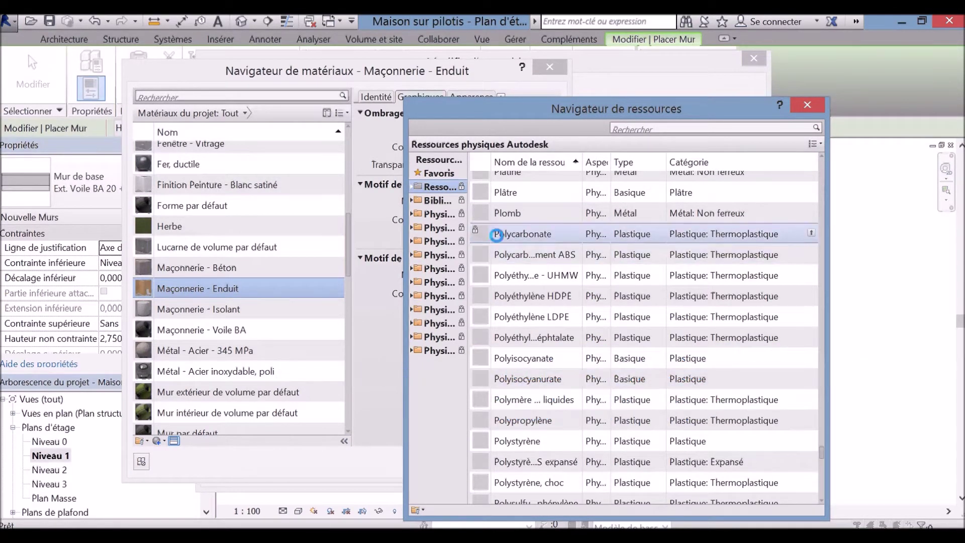
{"action": "double_click", "coordinate": [538, 192]}
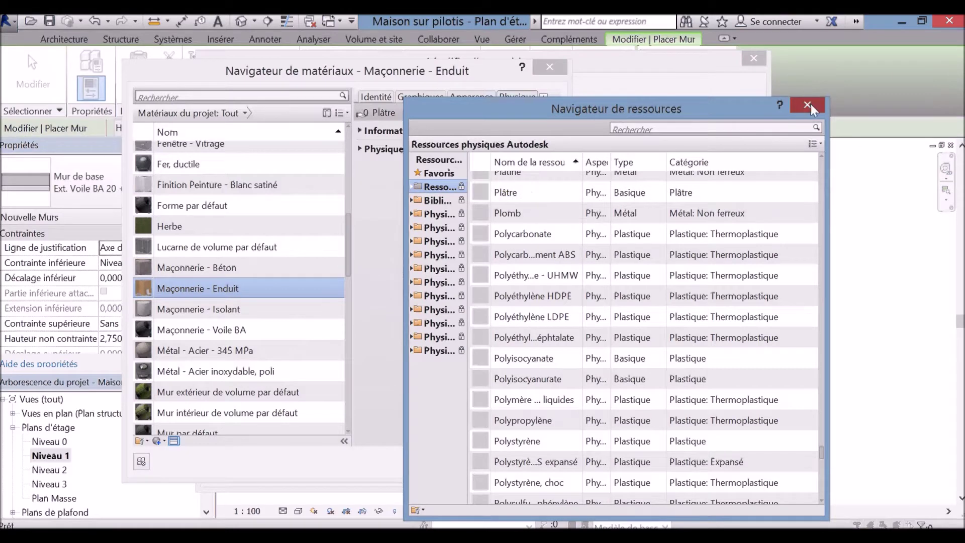
{"action": "left_click", "coordinate": [807, 104]}
Add the Placoplâtre thermal asset to Maçonnerie - Enduit and apply the change
{"action": "left_click", "coordinate": [361, 148]}
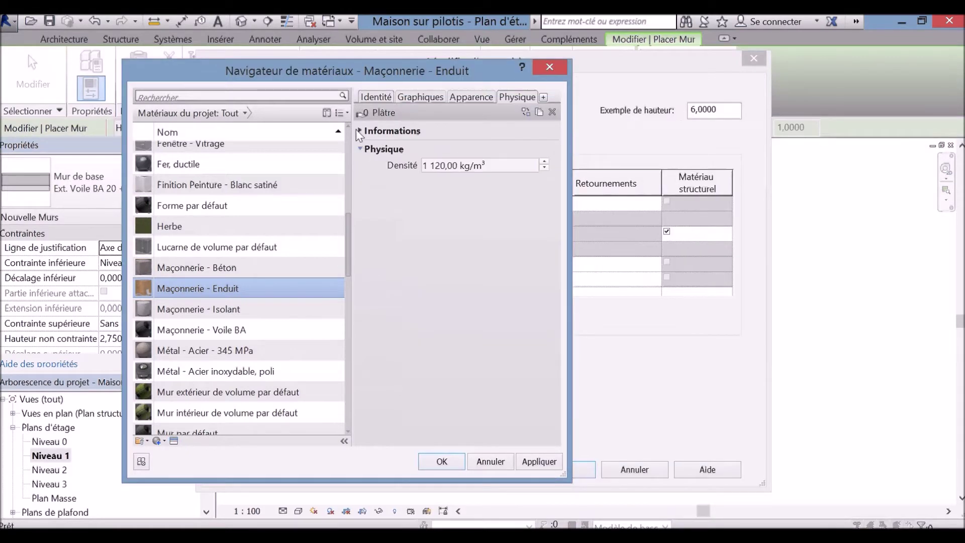
{"action": "left_click", "coordinate": [360, 131]}
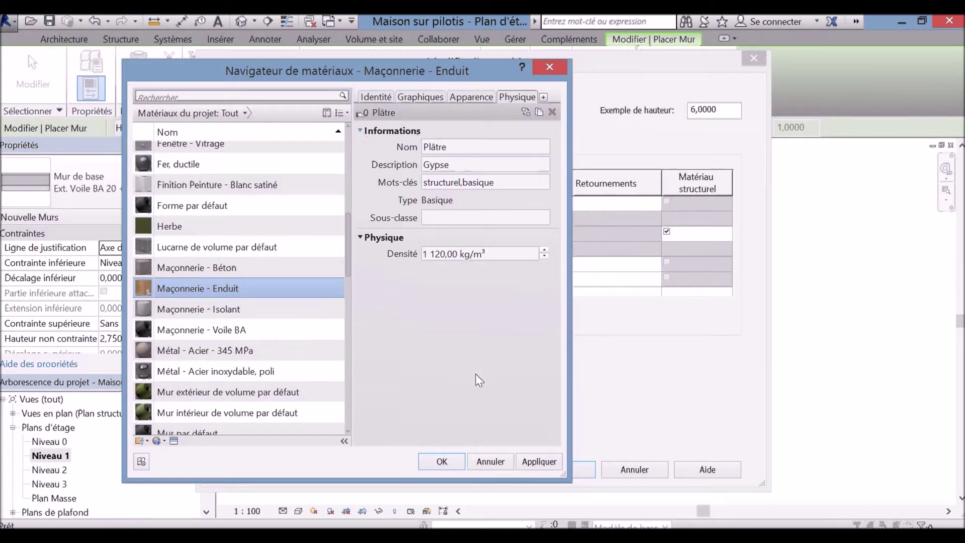
{"action": "left_click", "coordinate": [542, 97]}
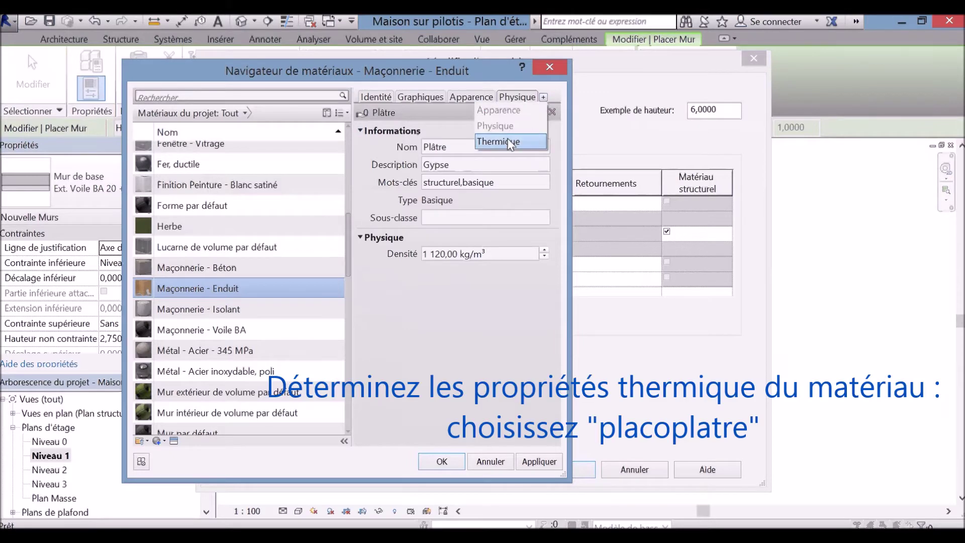
{"action": "left_click", "coordinate": [508, 141]}
{"action": "scroll", "coordinate": [511, 245], "scroll_direction": "up", "scroll_amount": 3}
{"action": "scroll", "coordinate": [517, 251], "scroll_direction": "up", "scroll_amount": 3}
{"action": "scroll", "coordinate": [525, 261], "scroll_direction": "up", "scroll_amount": 5}
{"action": "scroll", "coordinate": [530, 270], "scroll_direction": "up", "scroll_amount": 2}
{"action": "scroll", "coordinate": [530, 270], "scroll_direction": "up", "scroll_amount": 3}
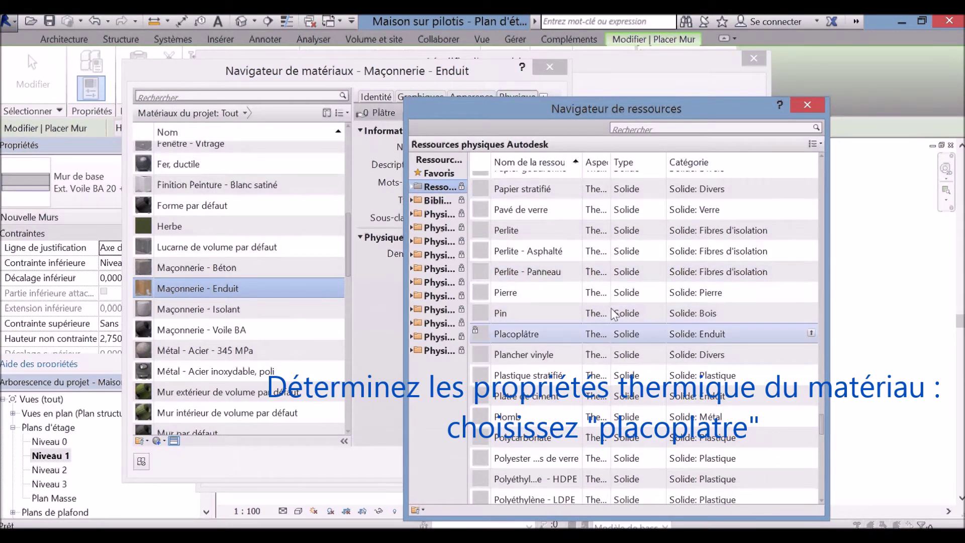
{"action": "double_click", "coordinate": [549, 334]}
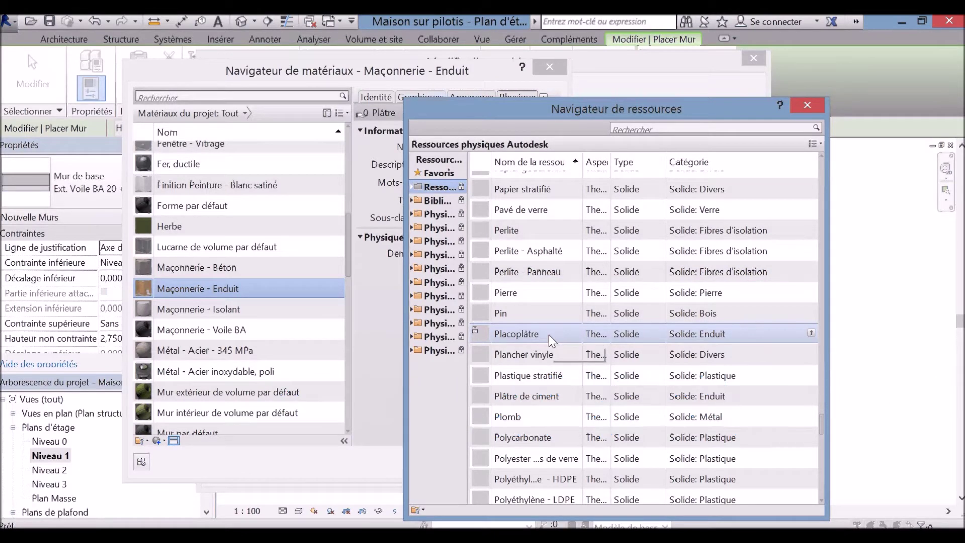
{"action": "left_click", "coordinate": [814, 104]}
{"action": "left_click", "coordinate": [547, 466]}
Move the Isolant/Vide layer up into the wall core and save the wall type
{"action": "left_click", "coordinate": [441, 461]}
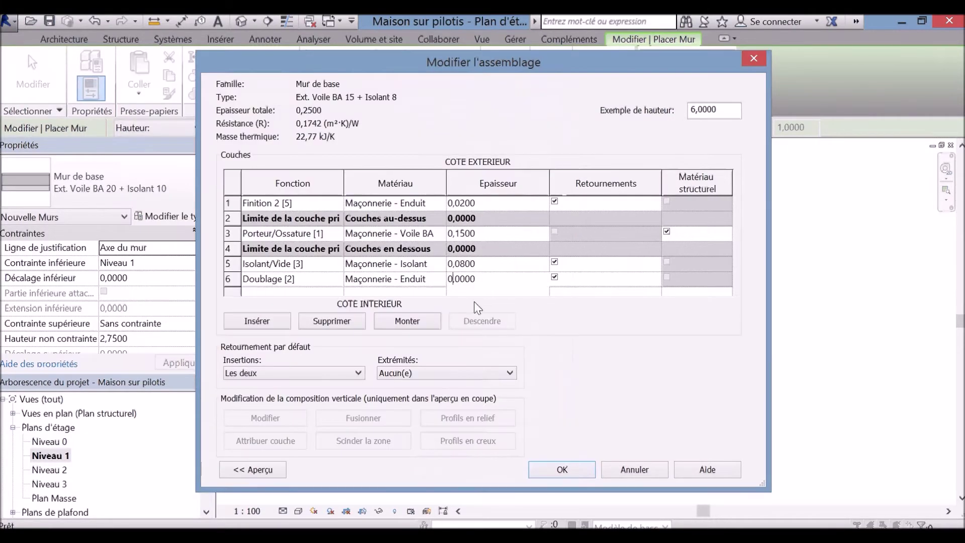
{"action": "type", "text": "0,0100"}
{"action": "left_click", "coordinate": [230, 266]}
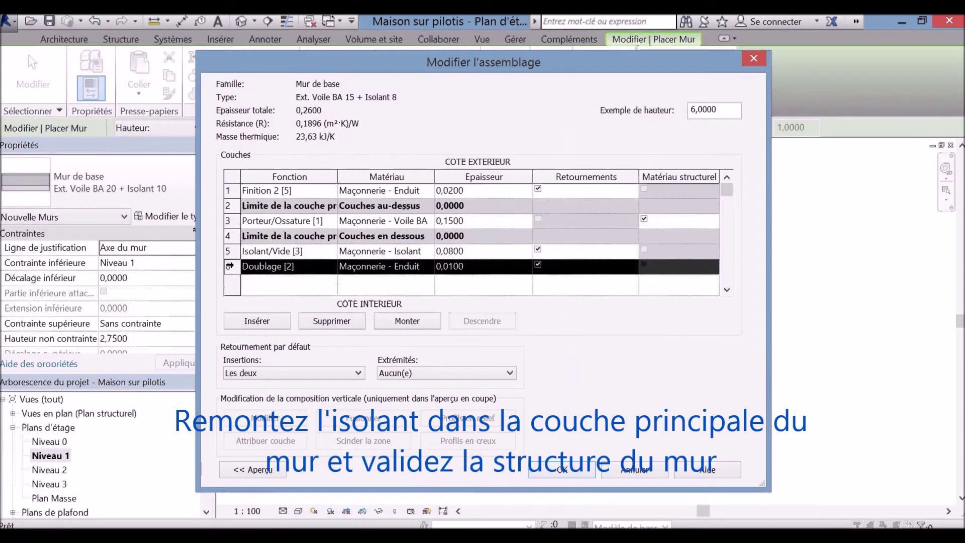
{"action": "left_click", "coordinate": [229, 250]}
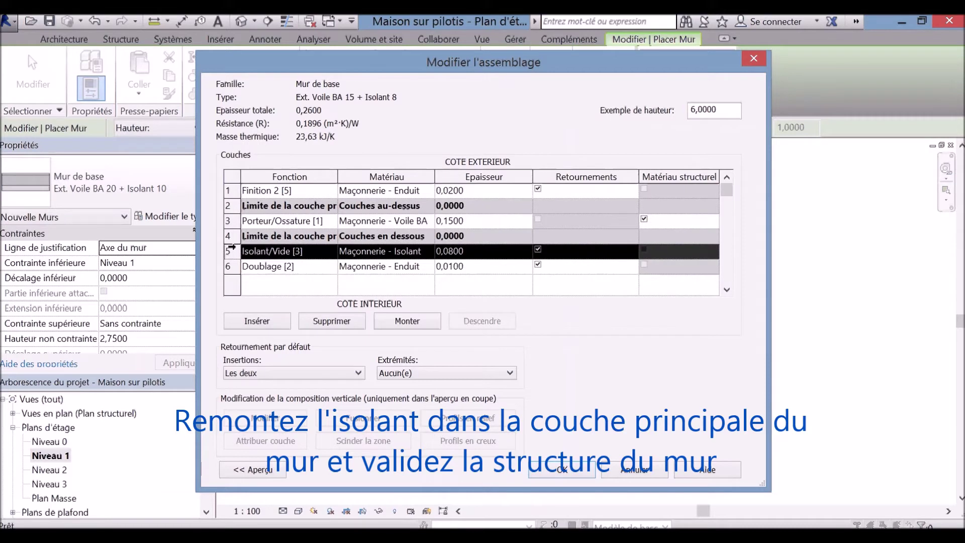
{"action": "left_click", "coordinate": [415, 324]}
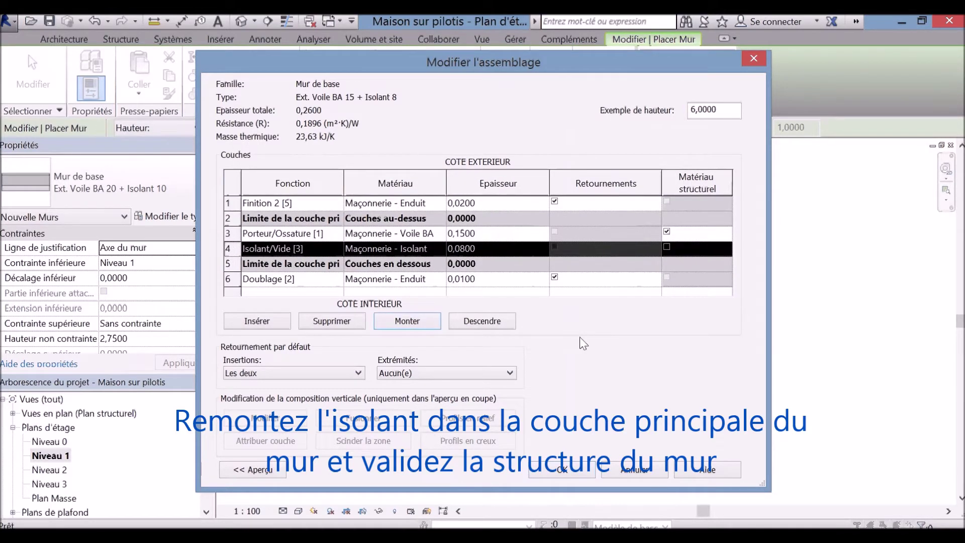
{"action": "left_click", "coordinate": [557, 468]}
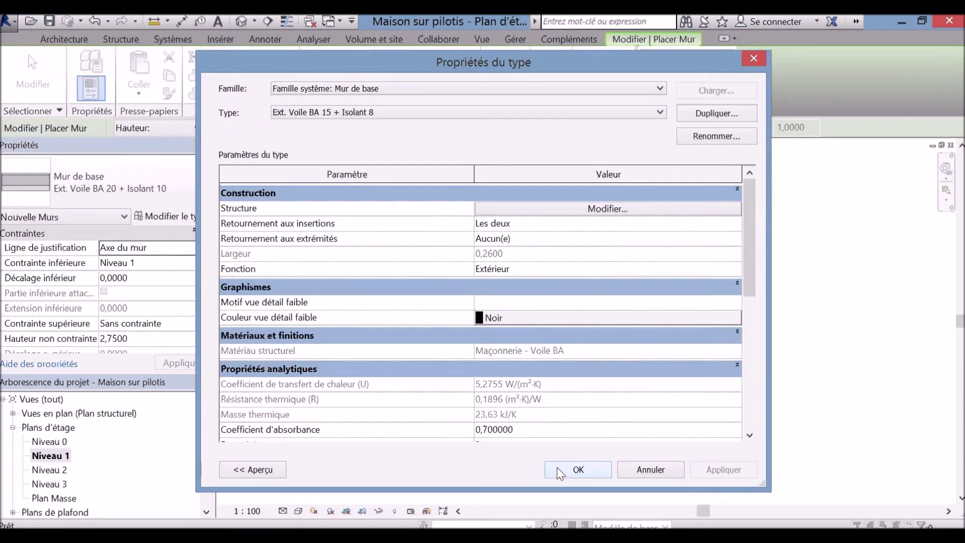
{"action": "left_click", "coordinate": [576, 471]}
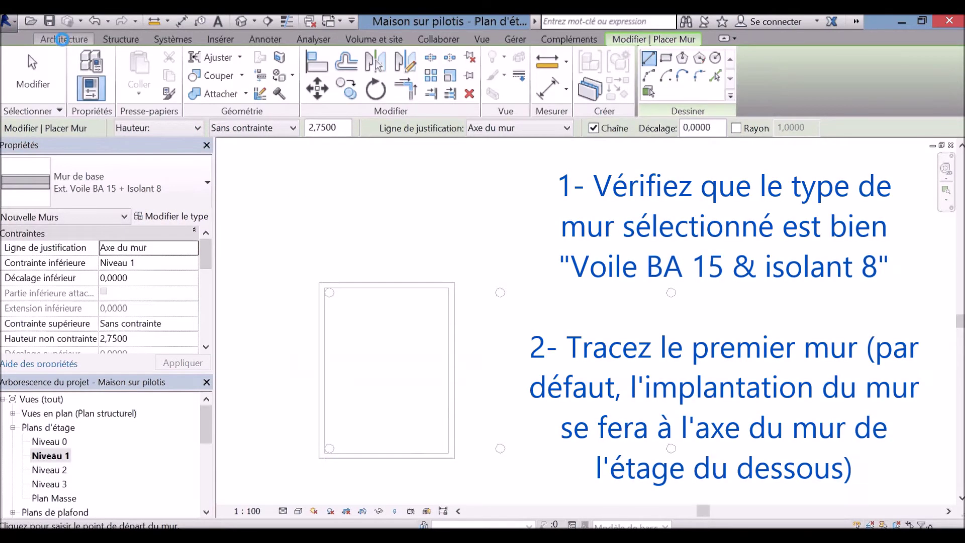
Draw a wall about 4.70 long from the outline's top-left to bottom-left corner
{"action": "left_click", "coordinate": [62, 39]}
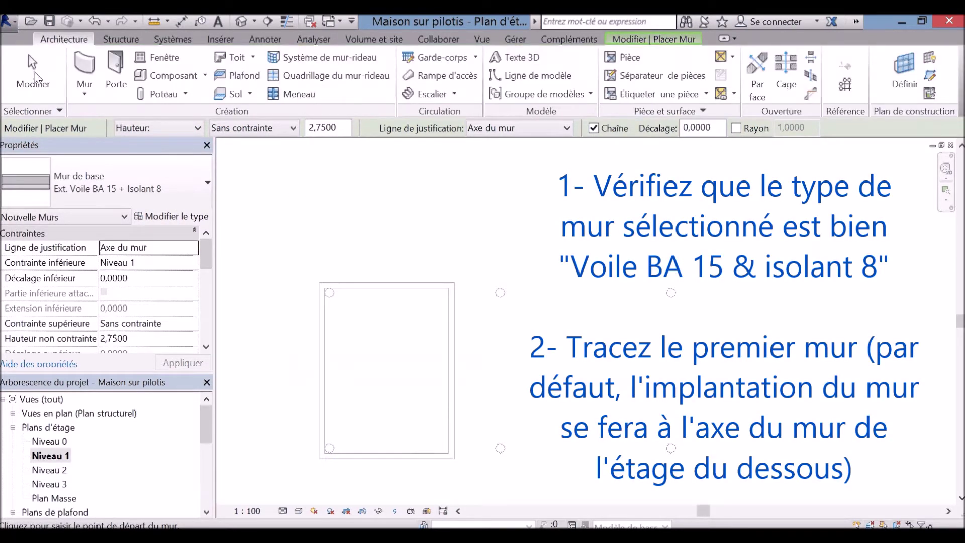
{"action": "left_click", "coordinate": [320, 283]}
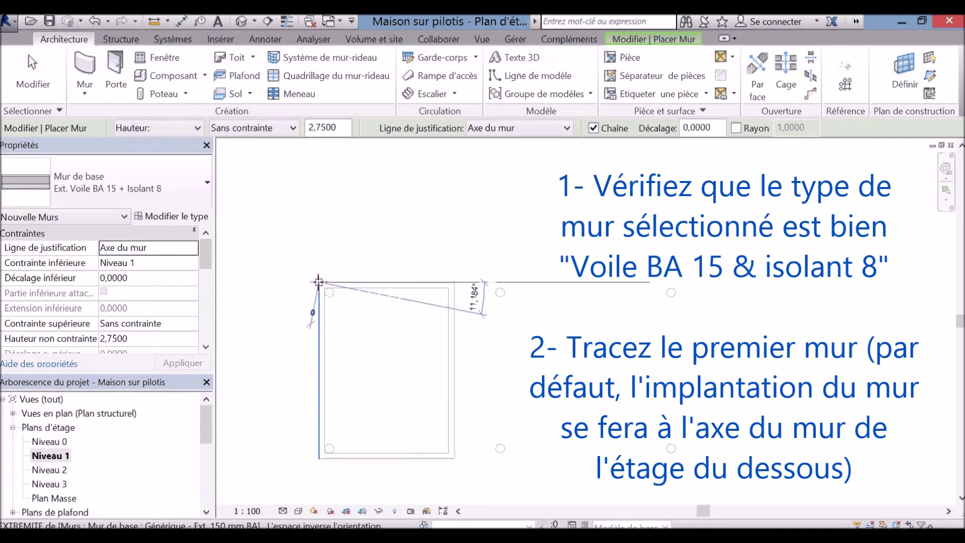
{"action": "left_click", "coordinate": [320, 457]}
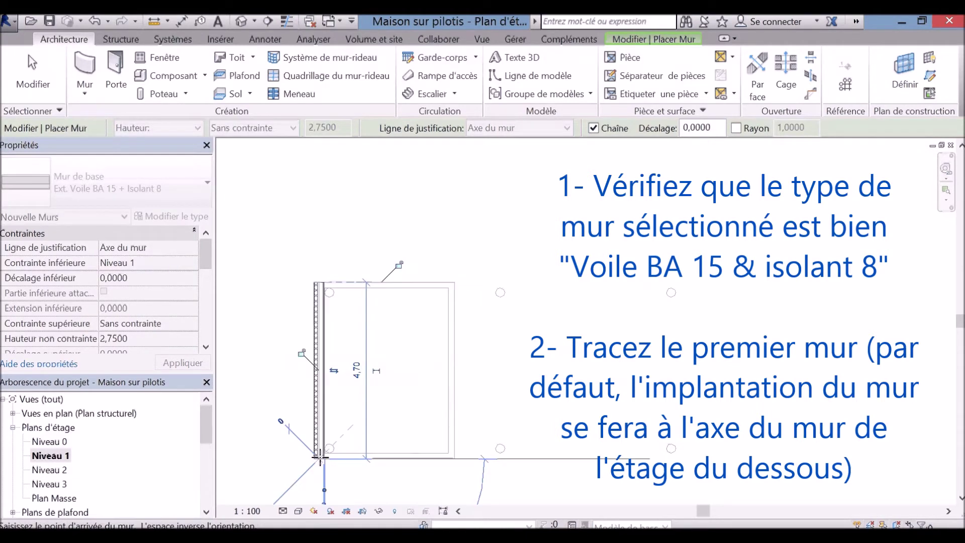
{"action": "key", "text": "Escape"}
{"action": "scroll", "coordinate": [330, 489], "scroll_direction": "up", "scroll_amount": 2}
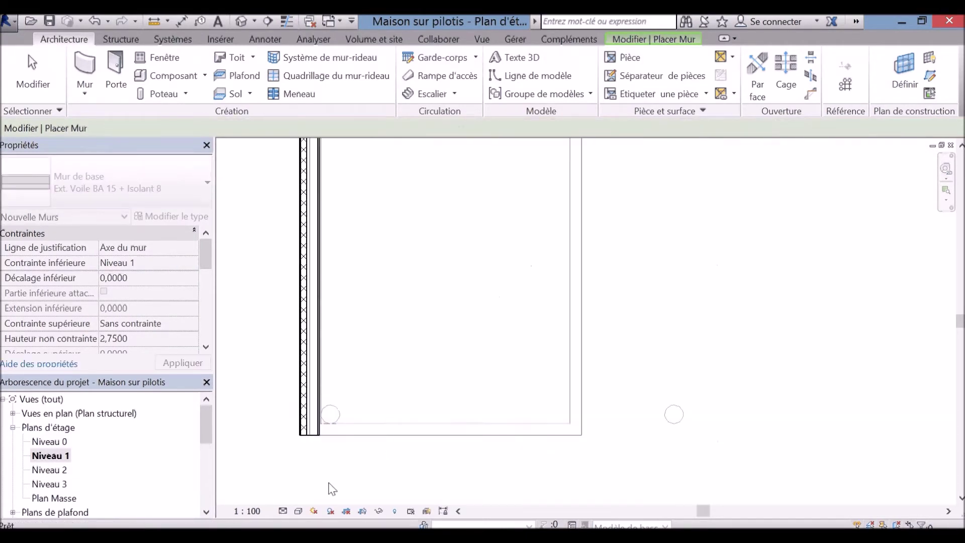
Exit wall drawing and select the new left wall
{"action": "scroll", "coordinate": [321, 472], "scroll_direction": "up", "scroll_amount": 1}
{"action": "scroll", "coordinate": [321, 470], "scroll_direction": "up", "scroll_amount": 1}
{"action": "scroll", "coordinate": [321, 471], "scroll_direction": "up", "scroll_amount": 2}
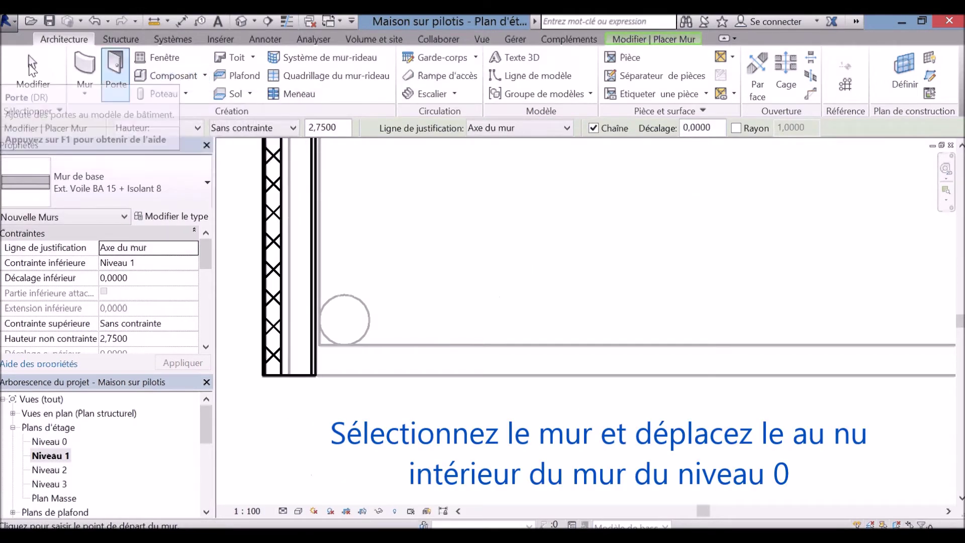
{"action": "left_click", "coordinate": [52, 102]}
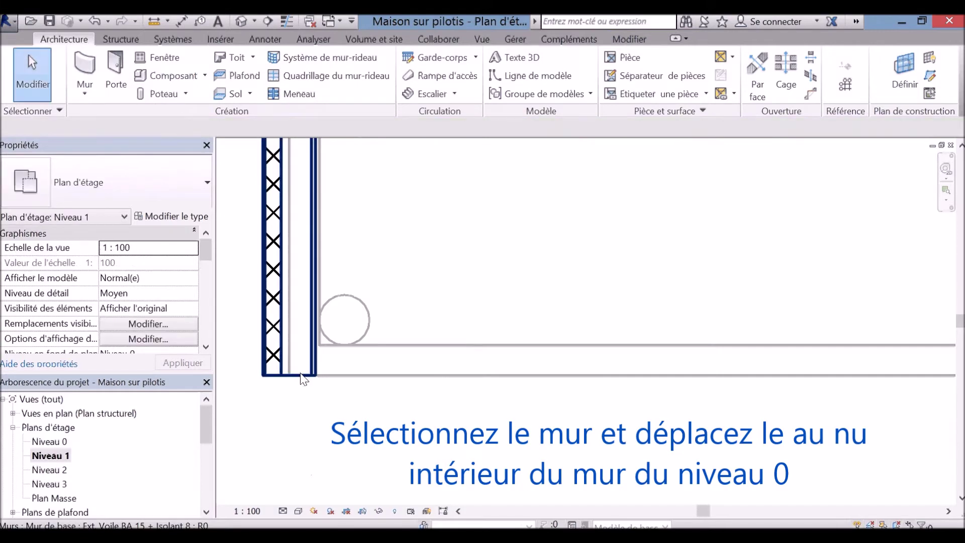
{"action": "left_click", "coordinate": [301, 375]}
{"action": "left_click", "coordinate": [302, 375]}
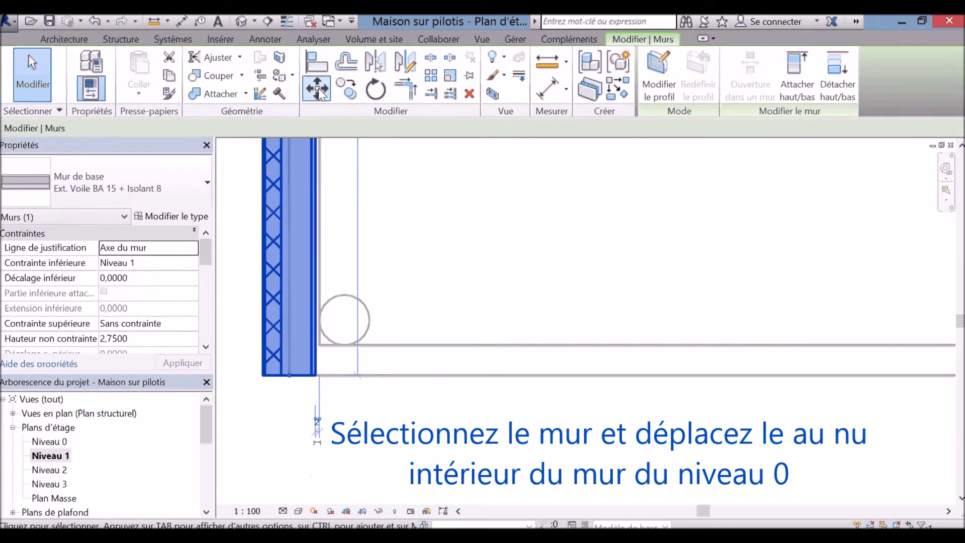
Move the left wall from its corner onto the inner face of the Niveau 0 wall
{"action": "scroll", "coordinate": [320, 366], "scroll_direction": "up", "scroll_amount": 1}
{"action": "scroll", "coordinate": [320, 365], "scroll_direction": "up", "scroll_amount": 1}
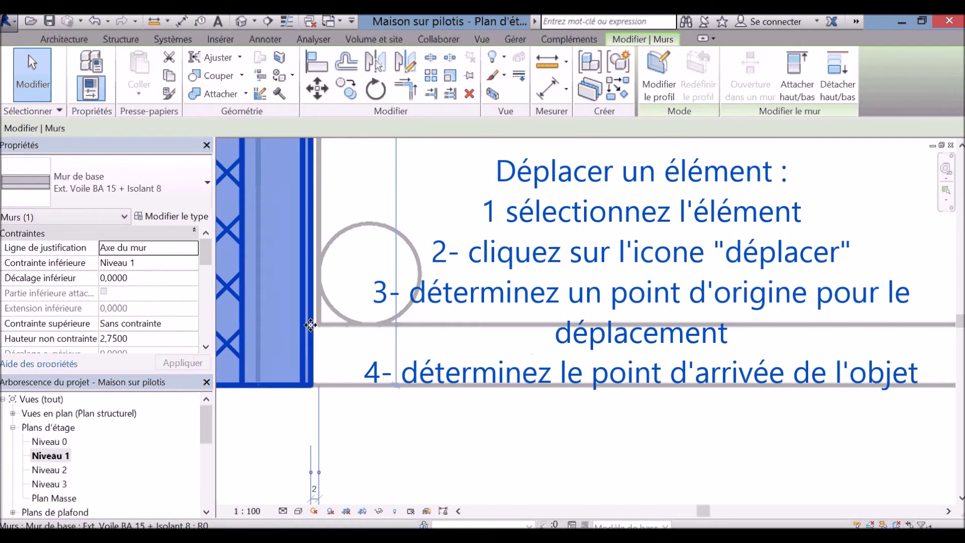
{"action": "scroll", "coordinate": [309, 327], "scroll_direction": "up", "scroll_amount": 3}
{"action": "scroll", "coordinate": [311, 322], "scroll_direction": "up", "scroll_amount": 1}
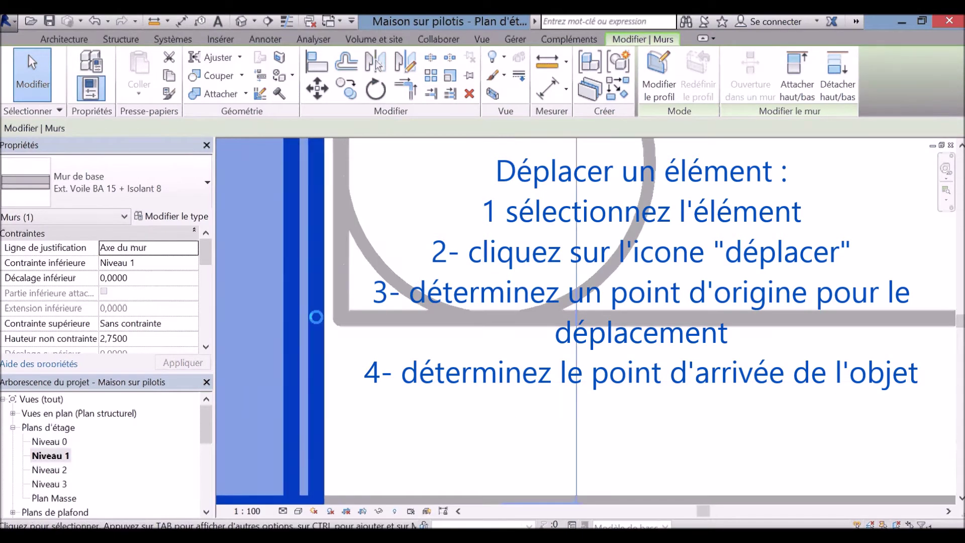
{"action": "left_click", "coordinate": [317, 88]}
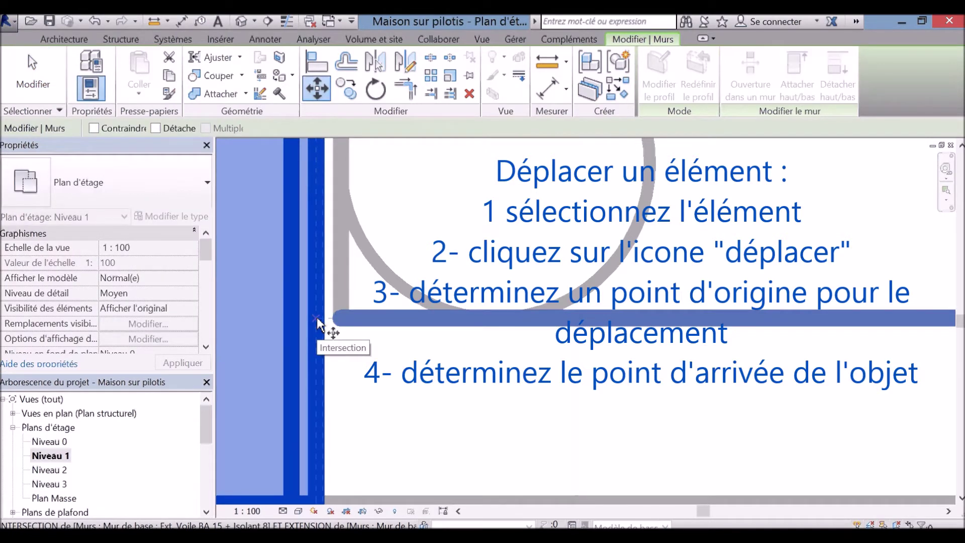
{"action": "left_click", "coordinate": [316, 318]}
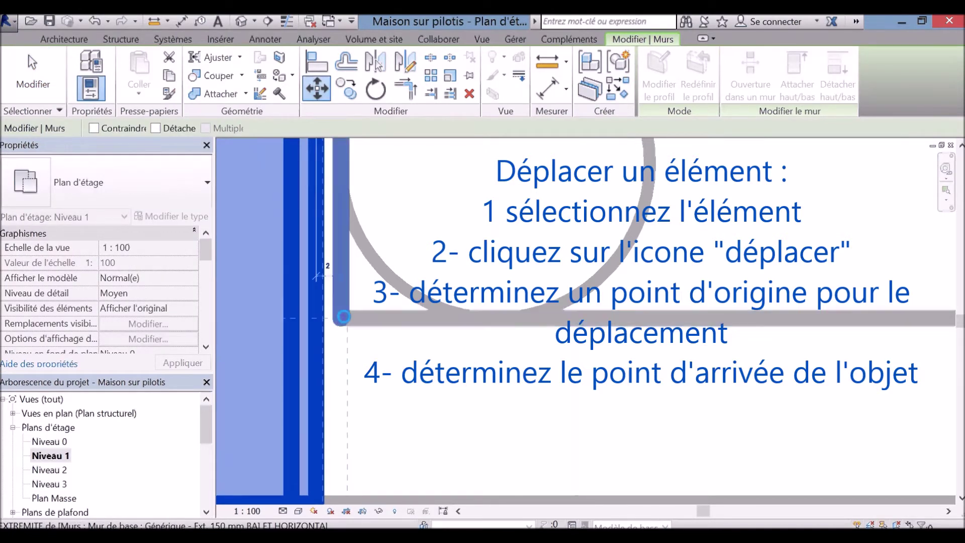
{"action": "left_click", "coordinate": [340, 317]}
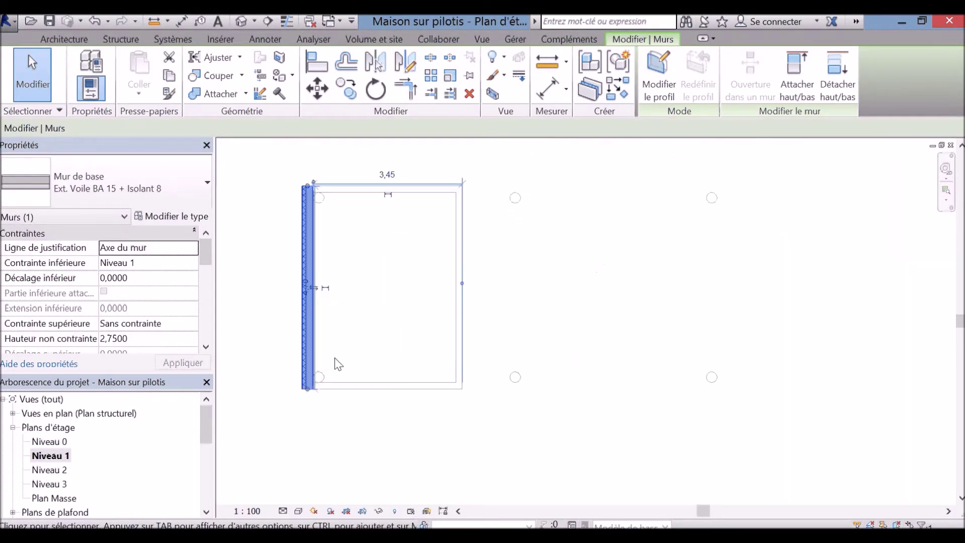
{"action": "left_click", "coordinate": [64, 39]}
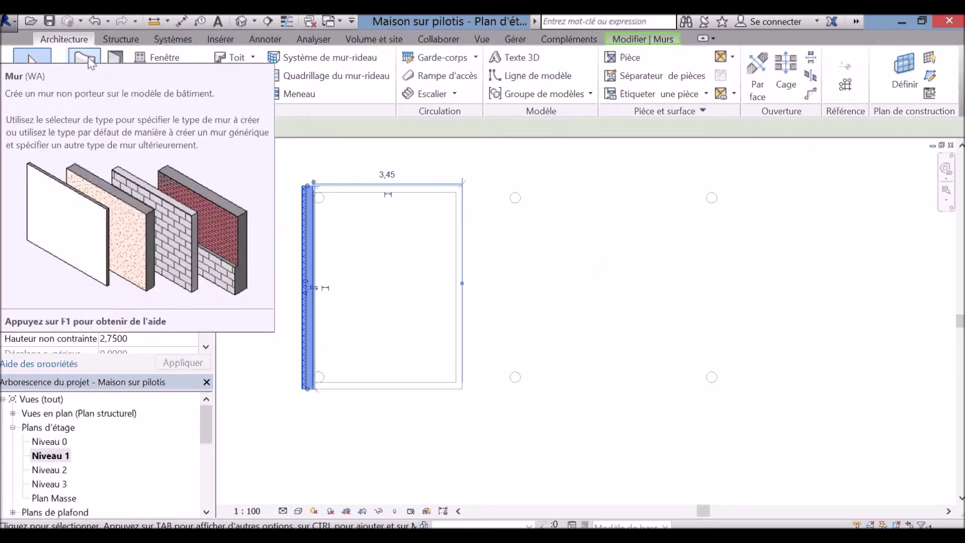
Draw a 9,54 m wall rightward from the left wall's bottom corner
{"action": "left_click", "coordinate": [87, 56]}
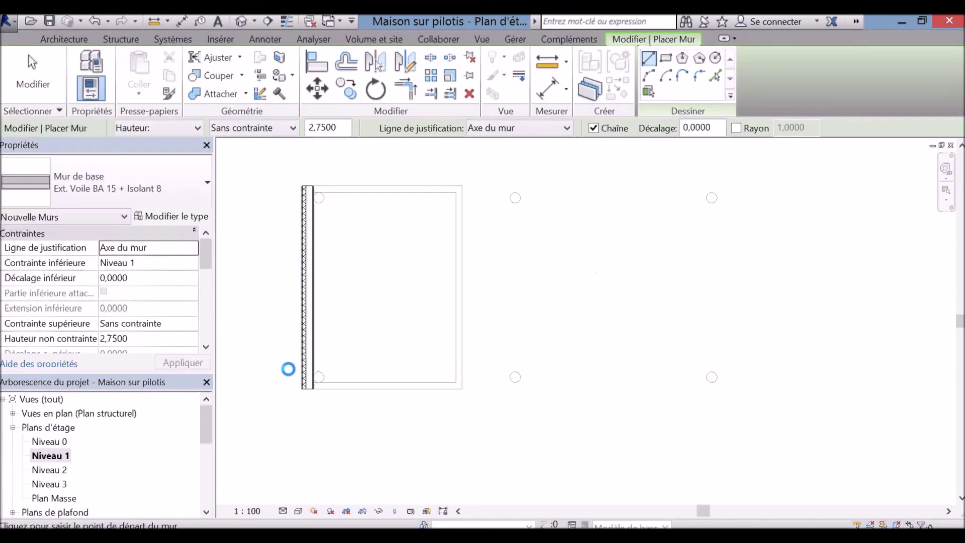
{"action": "scroll", "coordinate": [324, 406], "scroll_direction": "up", "scroll_amount": 2}
{"action": "scroll", "coordinate": [306, 384], "scroll_direction": "up", "scroll_amount": 1}
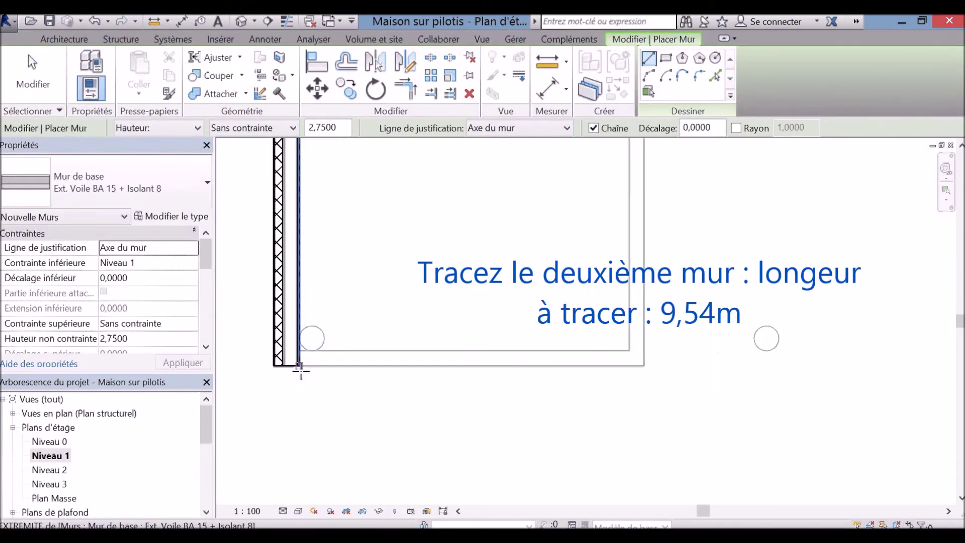
{"action": "left_click", "coordinate": [299, 367]}
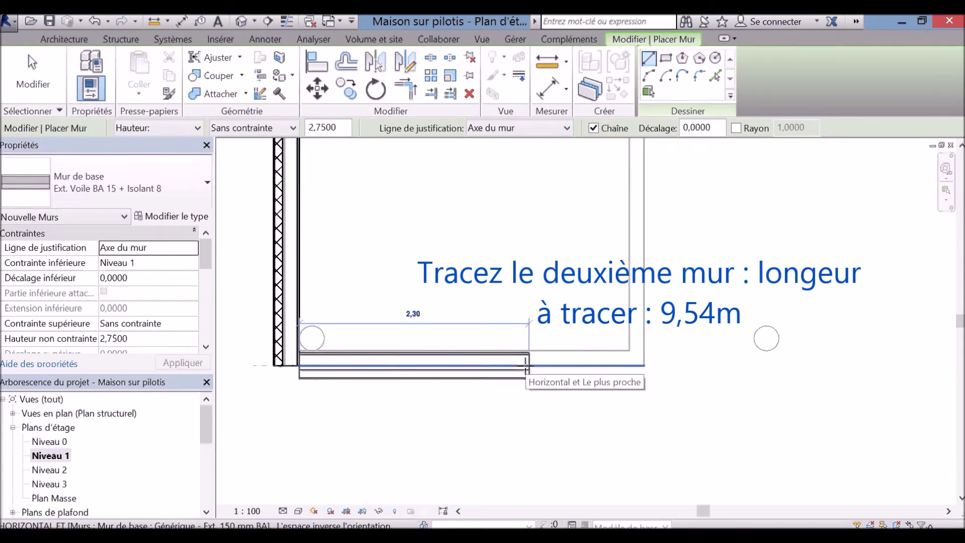
{"action": "type", "text": "9,54"}
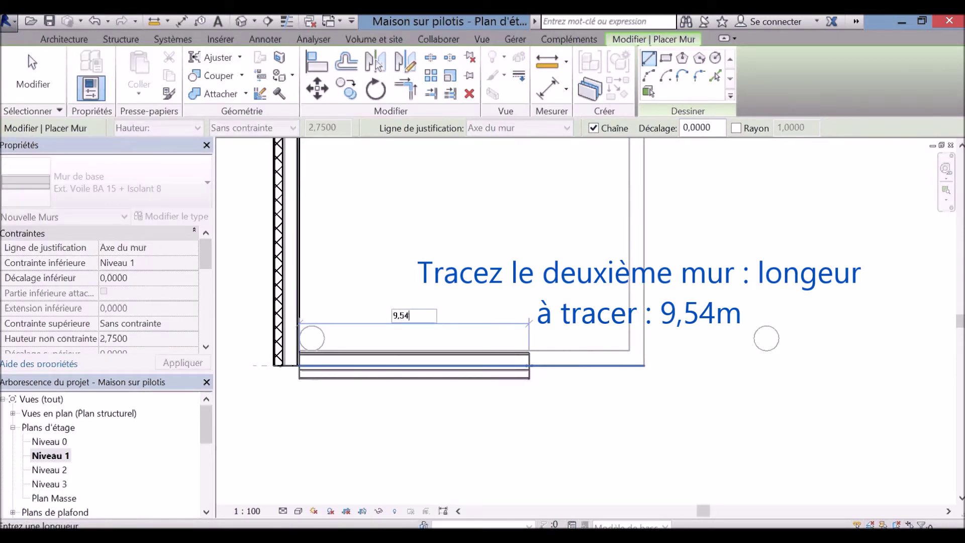
{"action": "key", "text": "Return"}
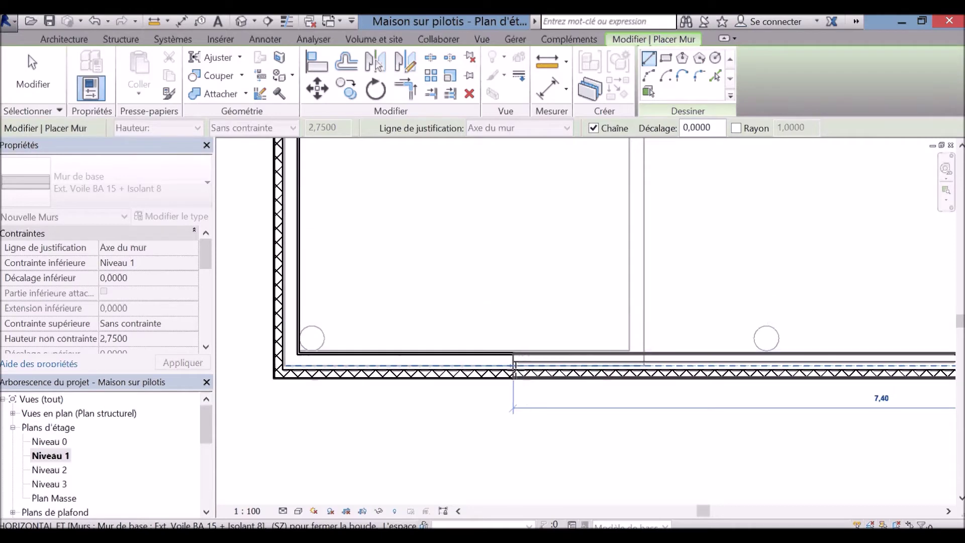
{"action": "key", "text": "Escape"}
Zoom in to check the new bottom wall, then exit the wall tool
{"action": "scroll", "coordinate": [348, 439], "scroll_direction": "up", "scroll_amount": 1}
{"action": "scroll", "coordinate": [355, 296], "scroll_direction": "up", "scroll_amount": 2}
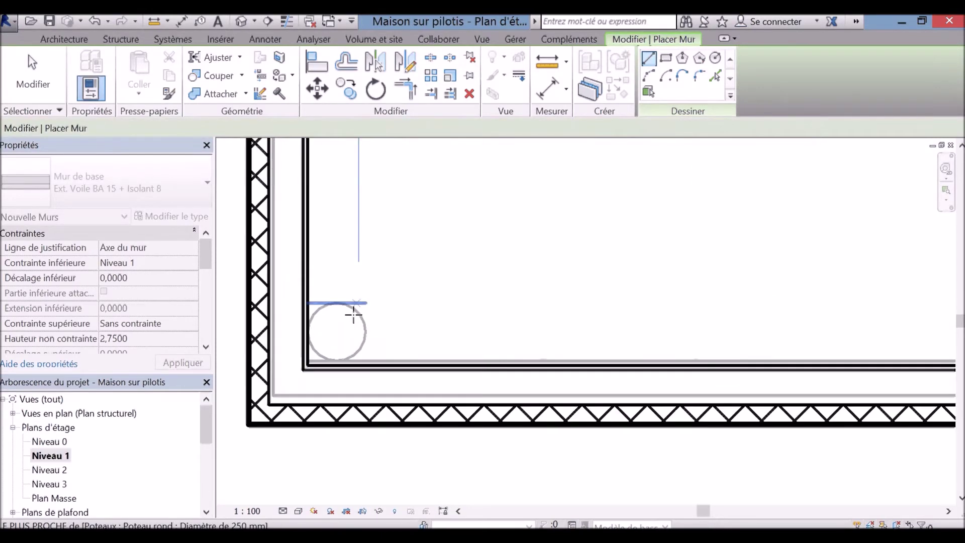
{"action": "scroll", "coordinate": [324, 454], "scroll_direction": "up", "scroll_amount": 2}
{"action": "scroll", "coordinate": [324, 453], "scroll_direction": "down", "scroll_amount": 1}
{"action": "scroll", "coordinate": [324, 453], "scroll_direction": "down", "scroll_amount": 2}
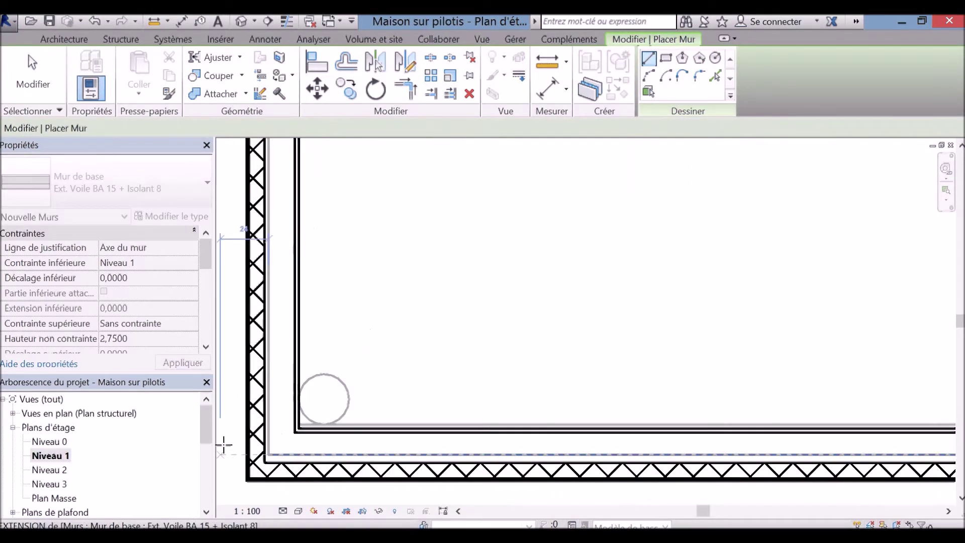
{"action": "scroll", "coordinate": [224, 443], "scroll_direction": "up", "scroll_amount": 2}
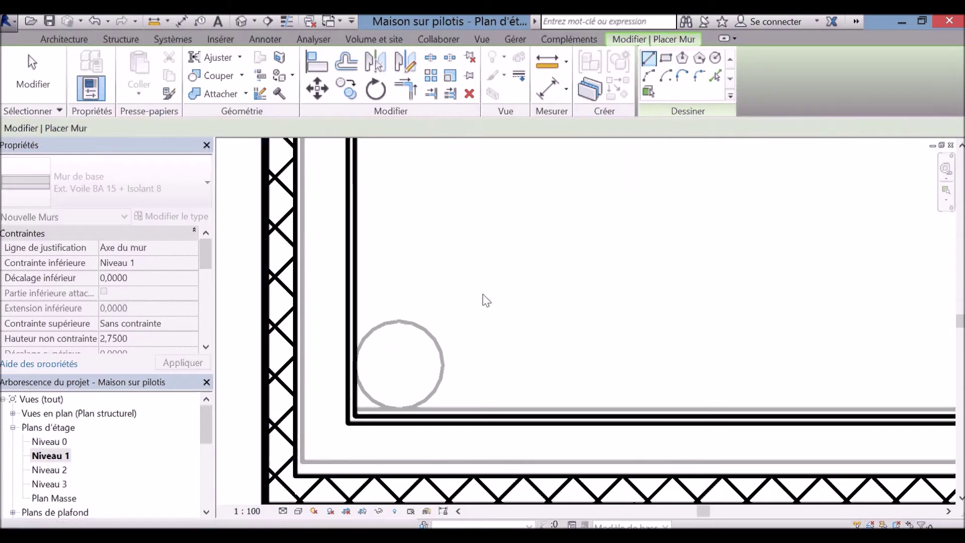
{"action": "left_click", "coordinate": [33, 70]}
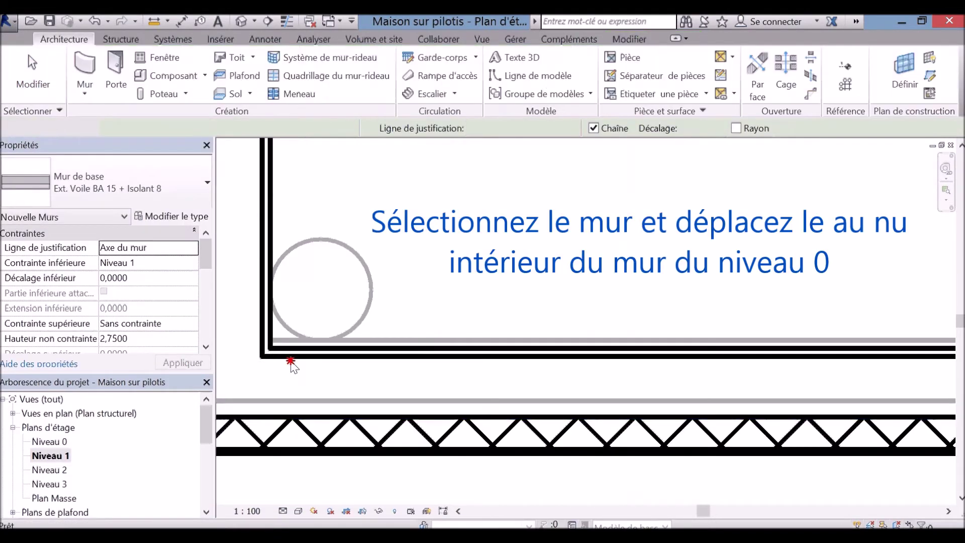
Move the bottom wall with DE so it sits on the Niveau 0 wall's inner face
{"action": "left_click", "coordinate": [288, 356]}
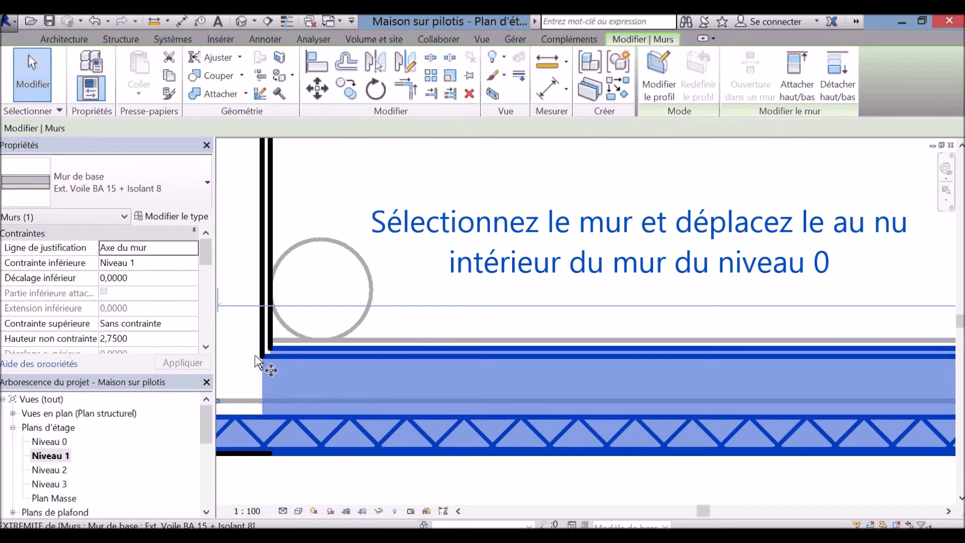
{"action": "scroll", "coordinate": [262, 362], "scroll_direction": "up", "scroll_amount": 1}
{"action": "scroll", "coordinate": [261, 361], "scroll_direction": "up", "scroll_amount": 1}
{"action": "scroll", "coordinate": [271, 351], "scroll_direction": "up", "scroll_amount": 1}
{"action": "key", "text": "d"}
{"action": "key", "text": "e"}
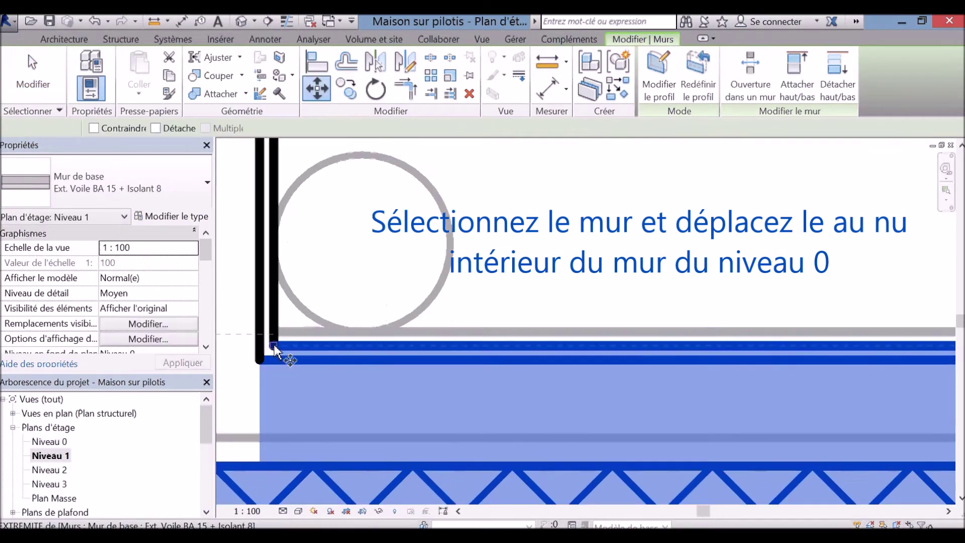
{"action": "left_click", "coordinate": [274, 347]}
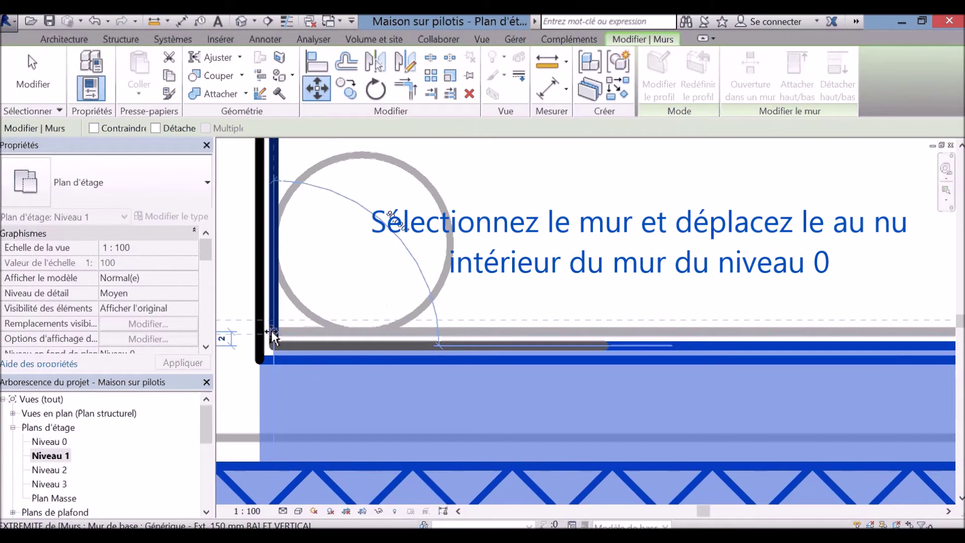
{"action": "left_click", "coordinate": [272, 331]}
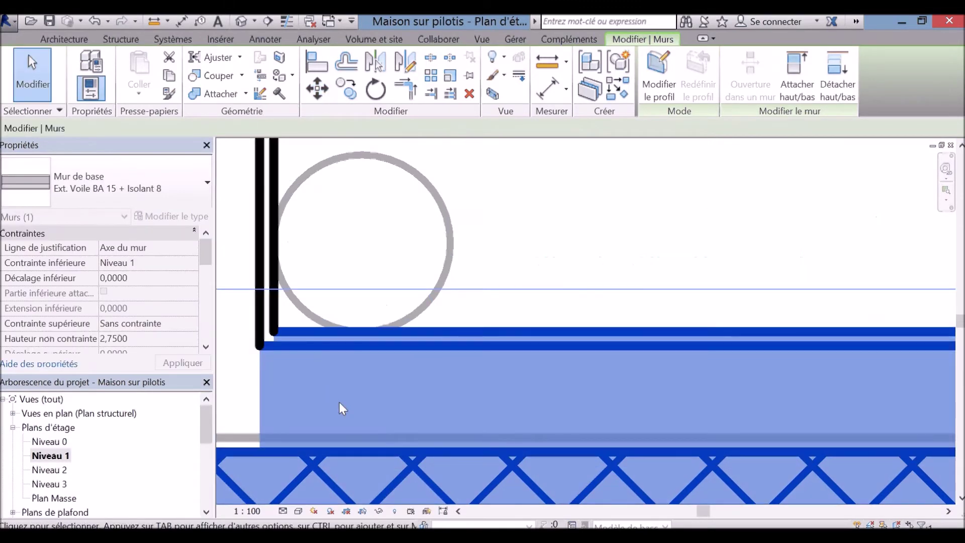
{"action": "key", "text": "Escape"}
Zoom out and pan to bring the upper-left wall corner into view
{"action": "scroll", "coordinate": [501, 258], "scroll_direction": "down", "scroll_amount": 2}
{"action": "scroll", "coordinate": [502, 267], "scroll_direction": "down", "scroll_amount": 1}
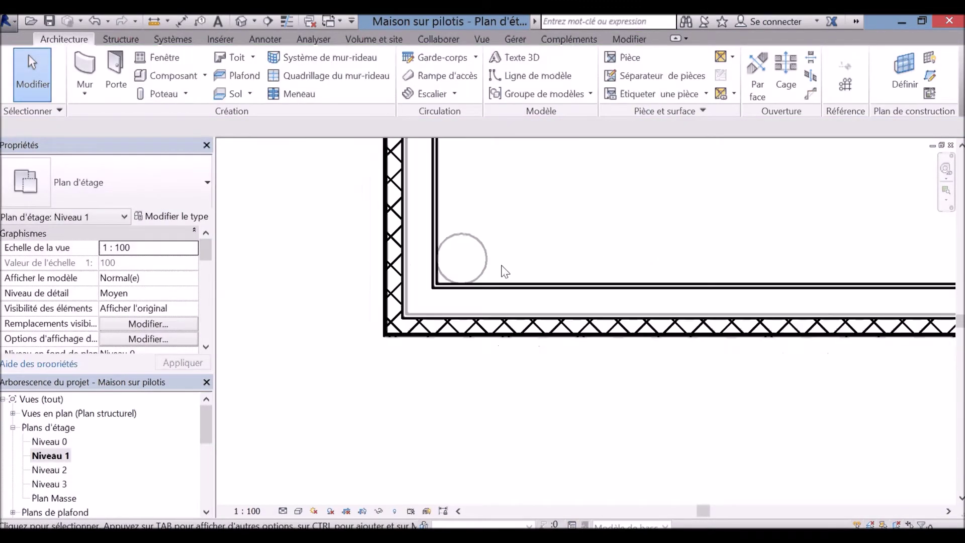
{"action": "middle_click_drag", "start_coordinate": [515, 373], "coordinate": [481, 454]}
{"action": "scroll", "coordinate": [428, 292], "scroll_direction": "down", "scroll_amount": 2}
{"action": "scroll", "coordinate": [428, 292], "scroll_direction": "down", "scroll_amount": 2}
{"action": "scroll", "coordinate": [428, 291], "scroll_direction": "down", "scroll_amount": 1}
{"action": "middle_click_drag", "start_coordinate": [574, 471], "coordinate": [581, 491]}
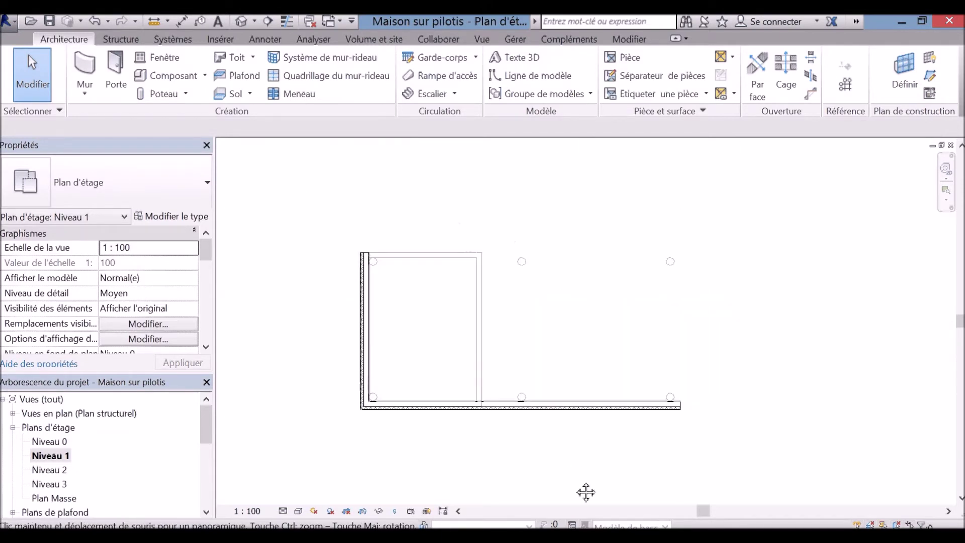
{"action": "scroll", "coordinate": [372, 243], "scroll_direction": "up", "scroll_amount": 1}
{"action": "scroll", "coordinate": [372, 243], "scroll_direction": "up", "scroll_amount": 1}
Draw a 9,54 m wall from the upper-left corner along the top of the plan
{"action": "left_click", "coordinate": [85, 68]}
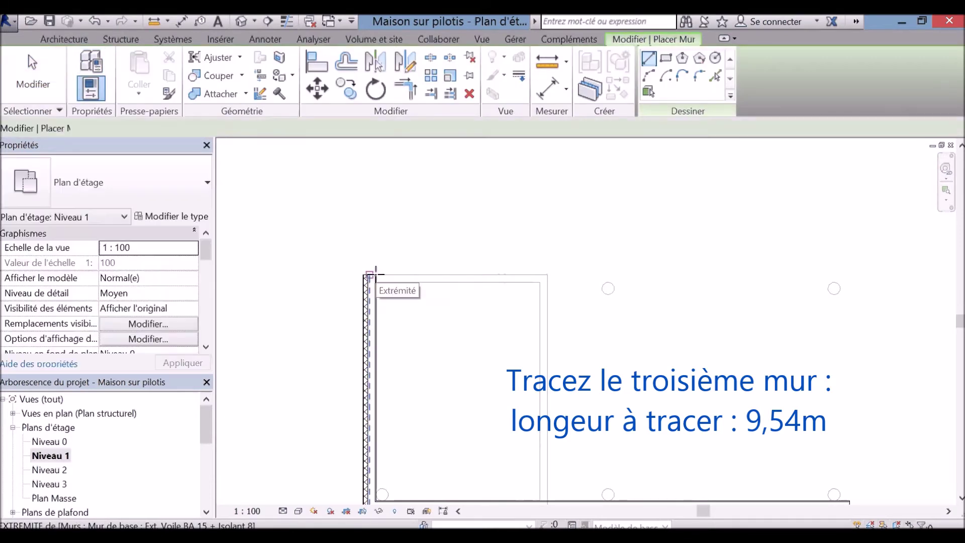
{"action": "left_click", "coordinate": [377, 274]}
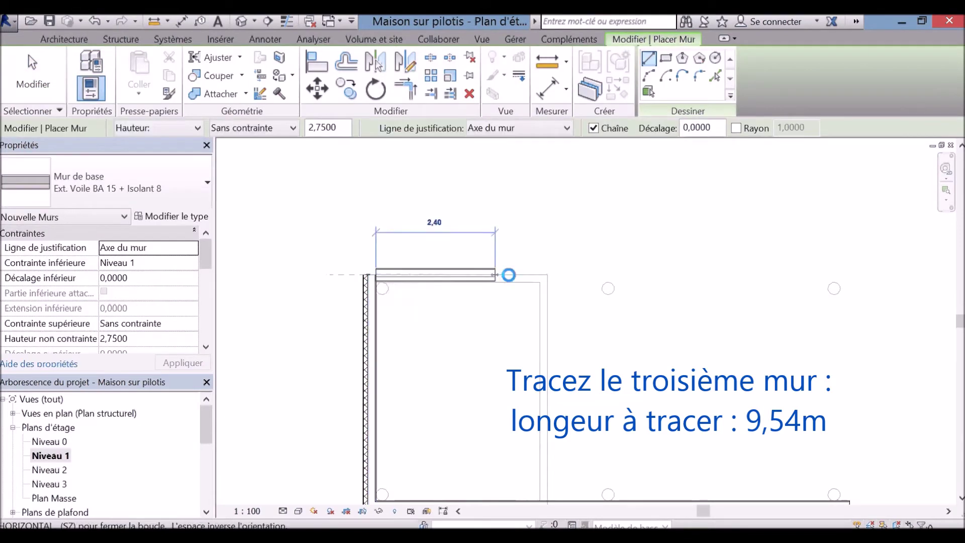
{"action": "type", "text": "9"}
{"action": "type", "text": ",54"}
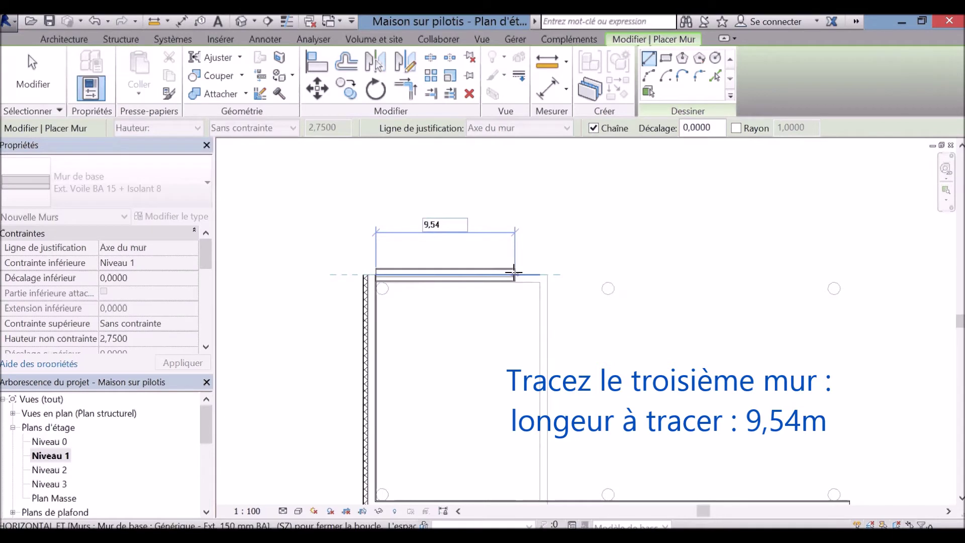
{"action": "key", "text": "Return"}
{"action": "key", "text": "Escape"}
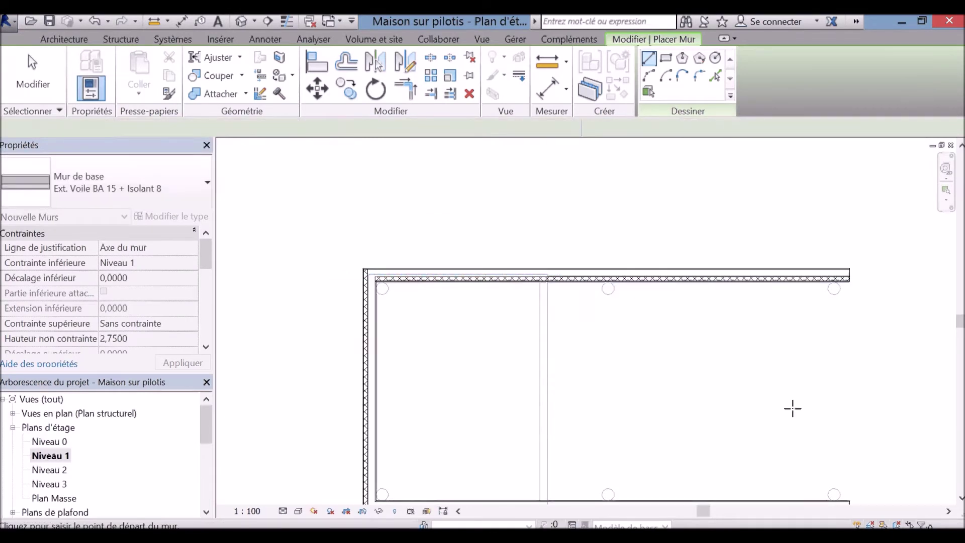
{"action": "scroll", "coordinate": [341, 272], "scroll_direction": "up", "scroll_amount": 1}
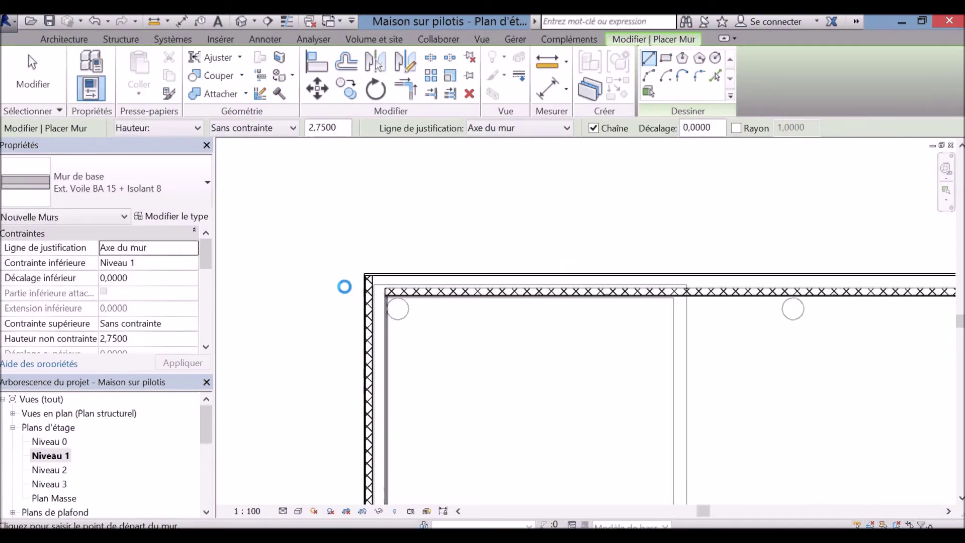
{"action": "scroll", "coordinate": [340, 282], "scroll_direction": "up", "scroll_amount": 1}
{"action": "scroll", "coordinate": [340, 283], "scroll_direction": "up", "scroll_amount": 2}
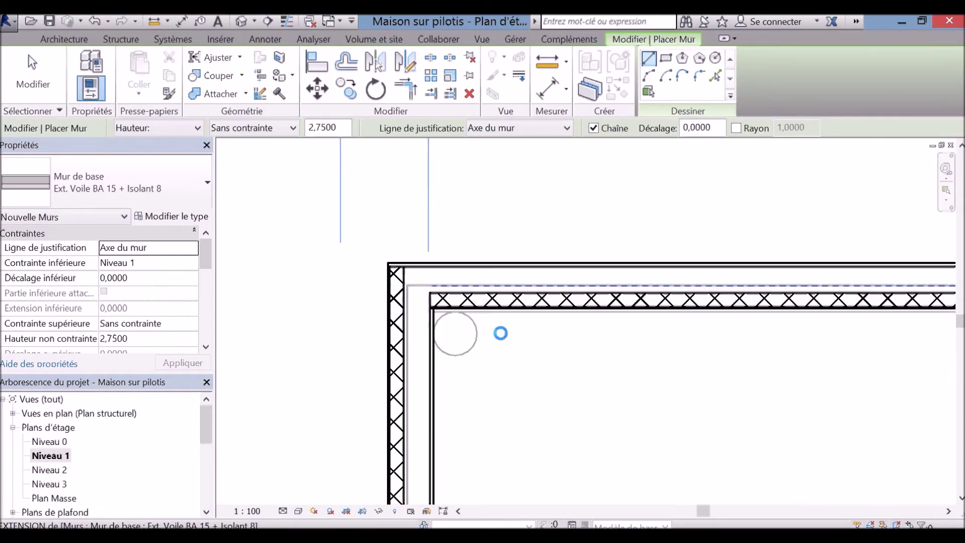
{"action": "scroll", "coordinate": [362, 316], "scroll_direction": "up", "scroll_amount": 1}
{"action": "scroll", "coordinate": [370, 327], "scroll_direction": "up", "scroll_amount": 1}
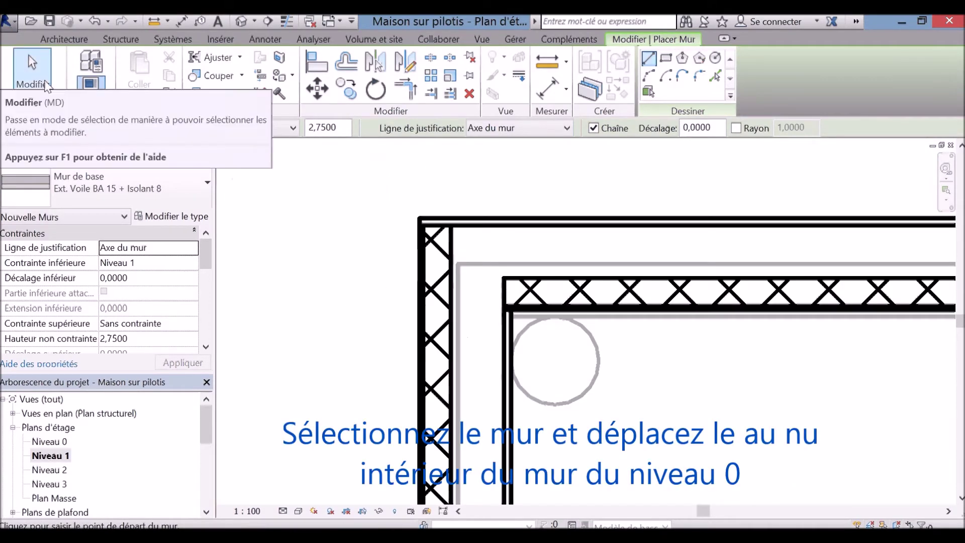
Move the top wall from the wall intersection onto the Niveau 0 inner face
{"action": "left_click", "coordinate": [32, 70]}
{"action": "left_click", "coordinate": [617, 226]}
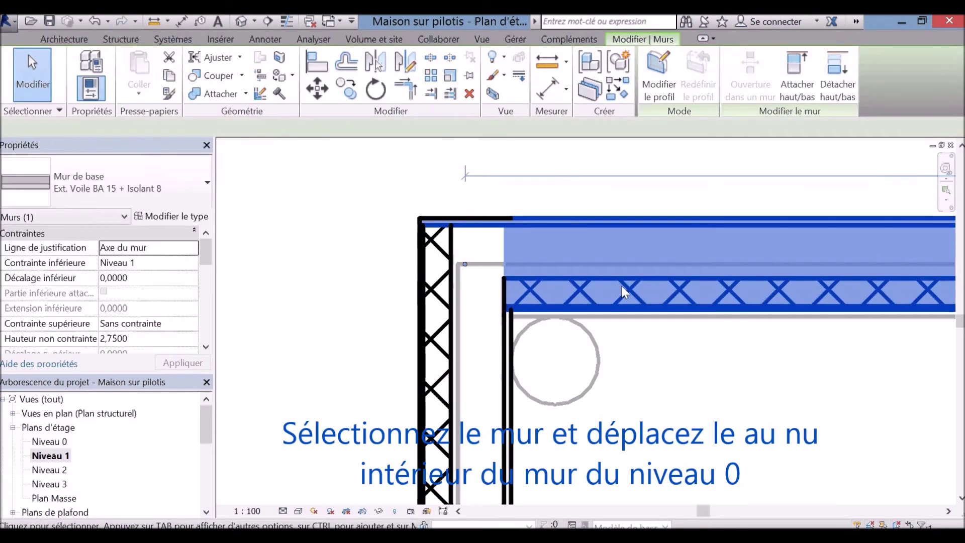
{"action": "left_click", "coordinate": [316, 89]}
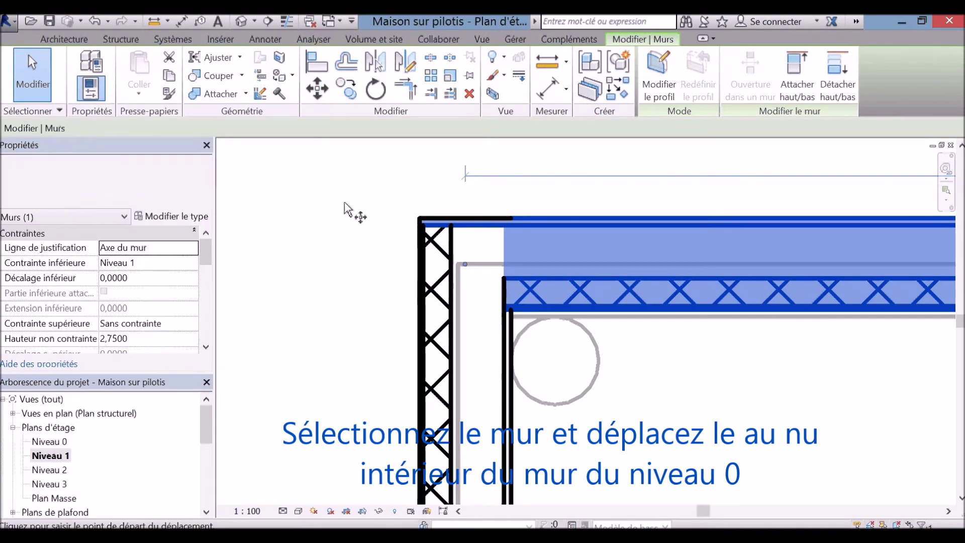
{"action": "scroll", "coordinate": [504, 312], "scroll_direction": "up", "scroll_amount": 3}
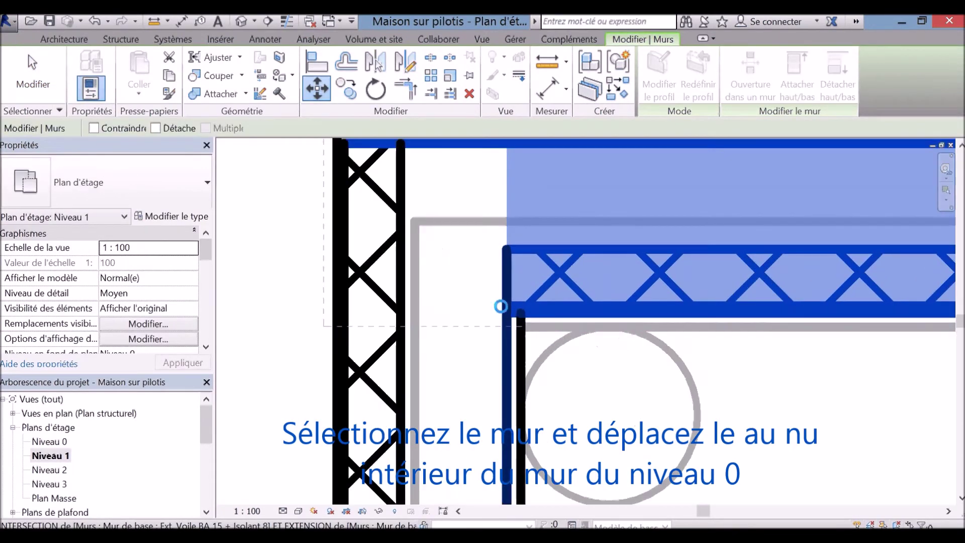
{"action": "scroll", "coordinate": [506, 314], "scroll_direction": "up", "scroll_amount": 2}
{"action": "left_click", "coordinate": [508, 315]}
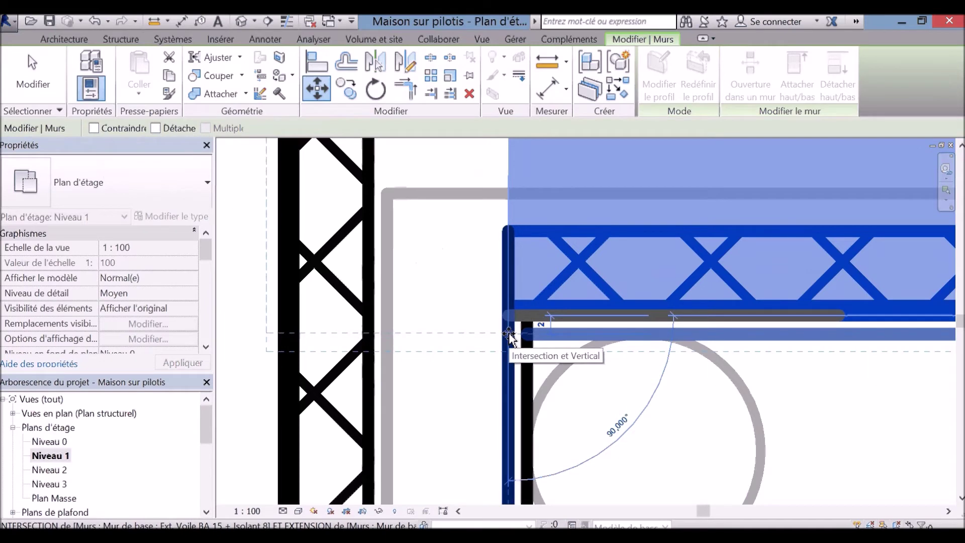
{"action": "left_click", "coordinate": [509, 333]}
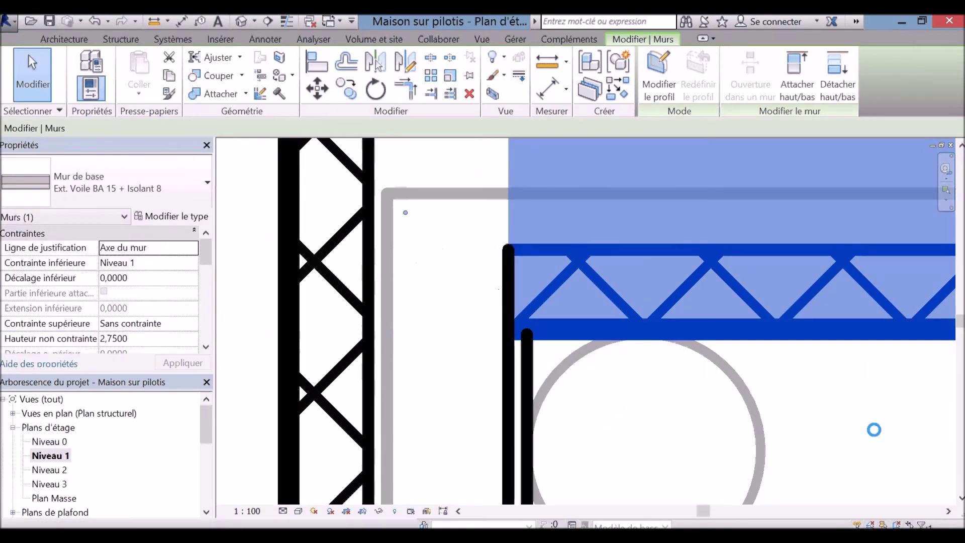
{"action": "left_click", "coordinate": [874, 432]}
Zoom out and pan to centre the whole house outline
{"action": "scroll", "coordinate": [872, 436], "scroll_direction": "down", "scroll_amount": 3}
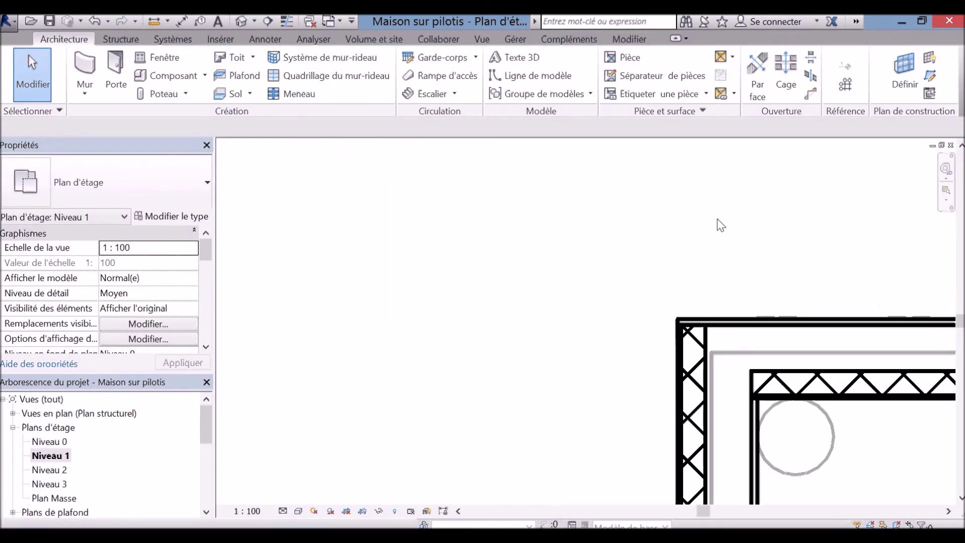
{"action": "middle_click_drag", "start_coordinate": [717, 224], "coordinate": [352, 175]}
{"action": "scroll", "coordinate": [345, 170], "scroll_direction": "down", "scroll_amount": 2}
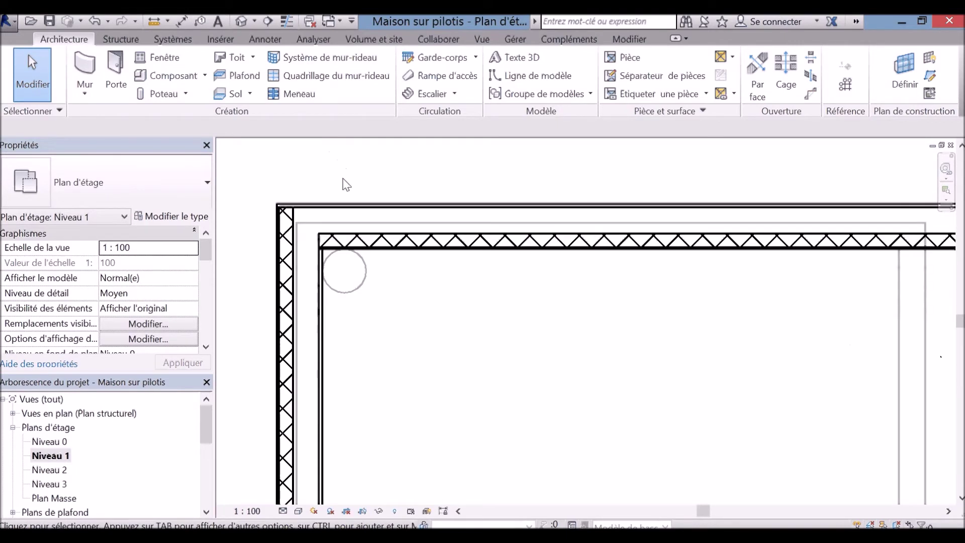
{"action": "scroll", "coordinate": [869, 431], "scroll_direction": "down", "scroll_amount": 3}
{"action": "mouse_move", "coordinate": [891, 422]}
{"action": "middle_mouse_down"}
{"action": "mouse_move", "coordinate": [584, 339]}
{"action": "mouse_move", "coordinate": [559, 311]}
{"action": "middle_mouse_up"}
Flip the bottom and left walls so their insulation faces the inside
{"action": "scroll", "coordinate": [241, 302], "scroll_direction": "up", "scroll_amount": 1}
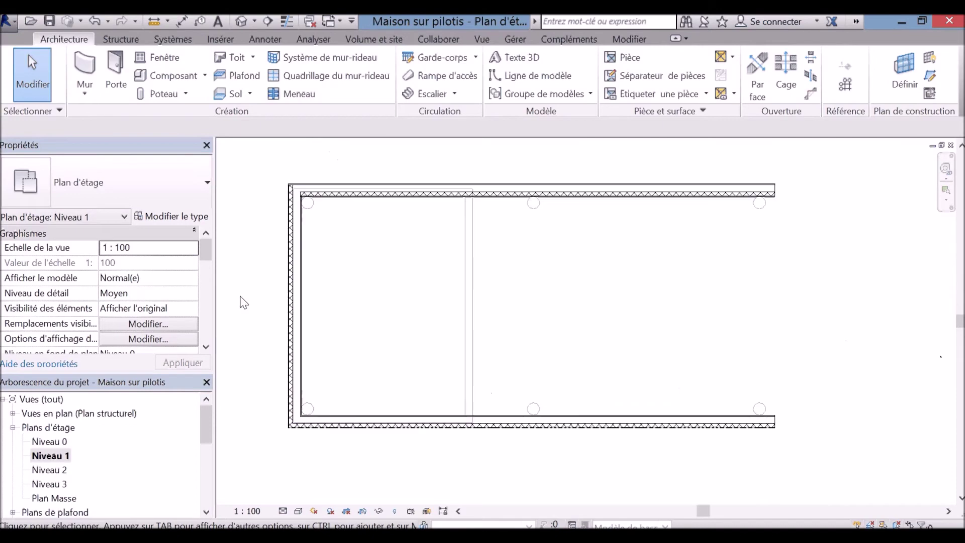
{"action": "scroll", "coordinate": [603, 337], "scroll_direction": "up", "scroll_amount": 1}
{"action": "middle_click_drag", "start_coordinate": [616, 346], "coordinate": [595, 358]}
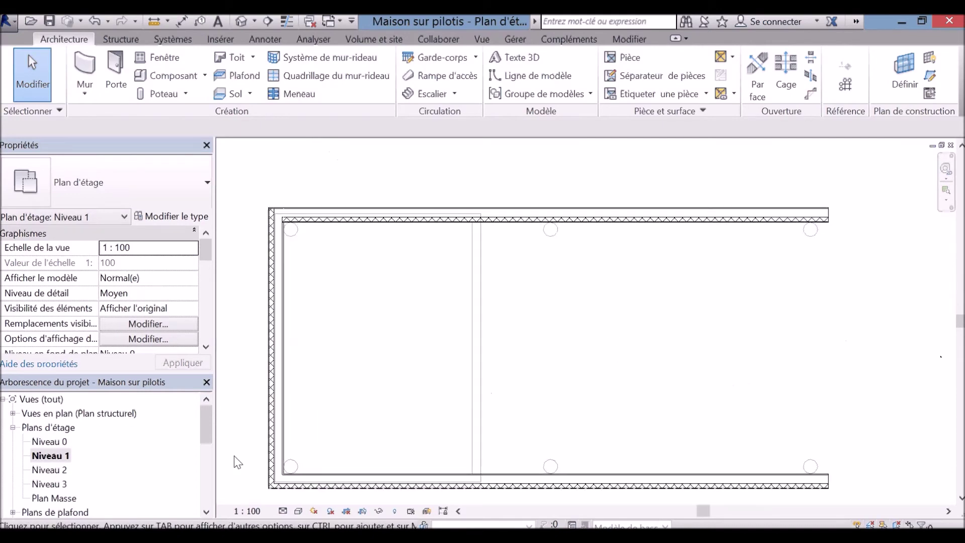
{"action": "left_click", "coordinate": [443, 481]}
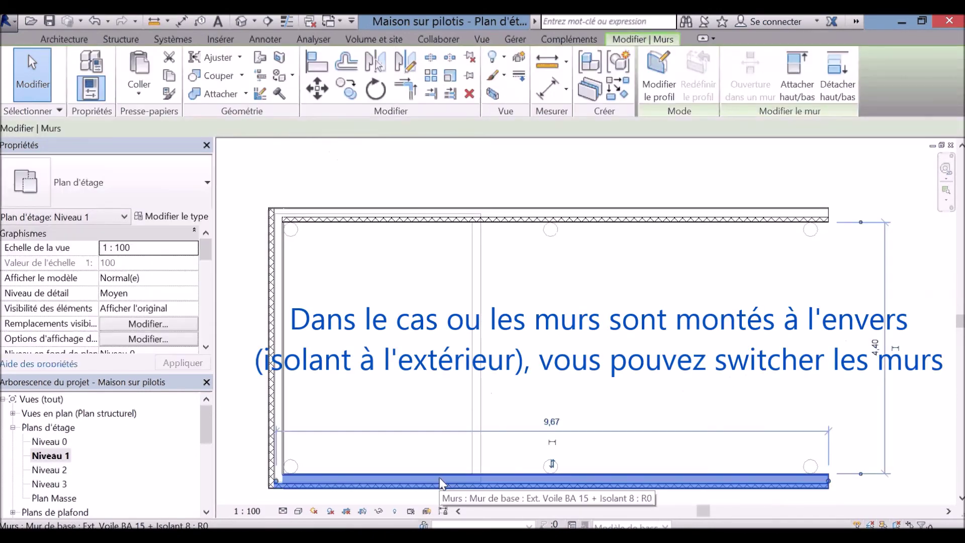
{"action": "left_click", "coordinate": [553, 464]}
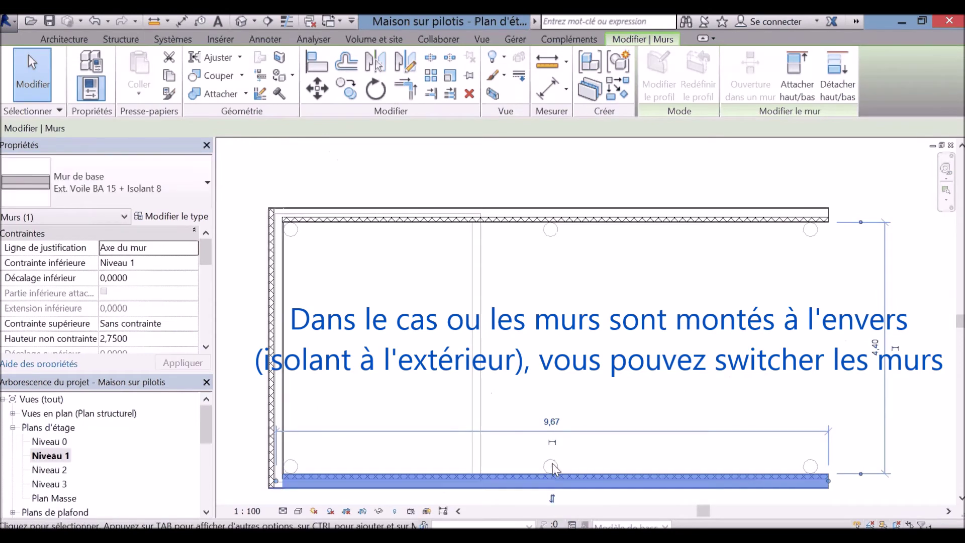
{"action": "left_click", "coordinate": [279, 382]}
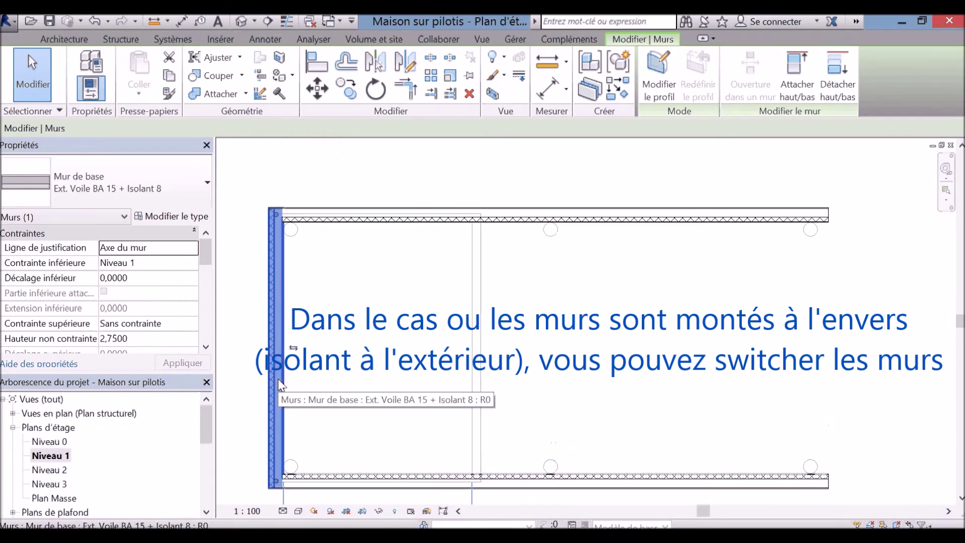
{"action": "left_click", "coordinate": [293, 347]}
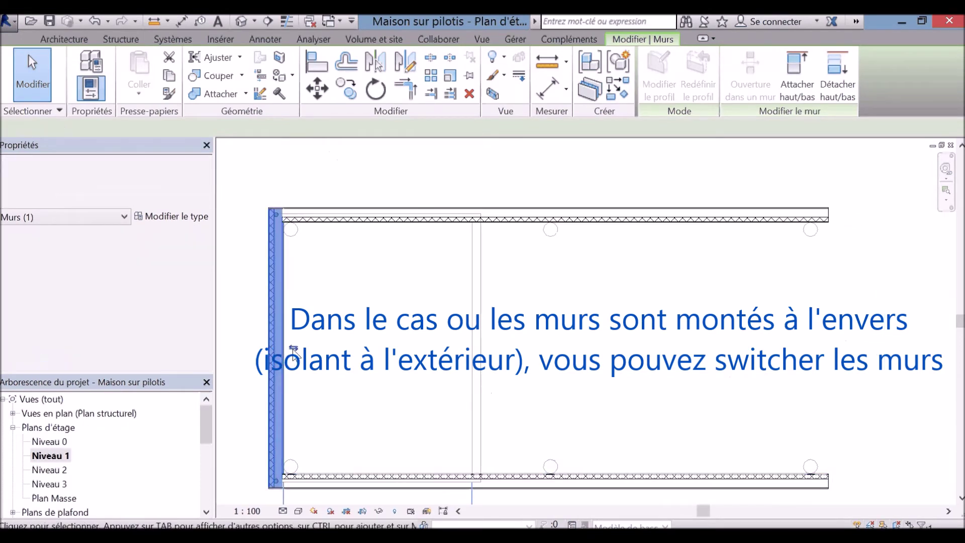
{"action": "left_click", "coordinate": [233, 310]}
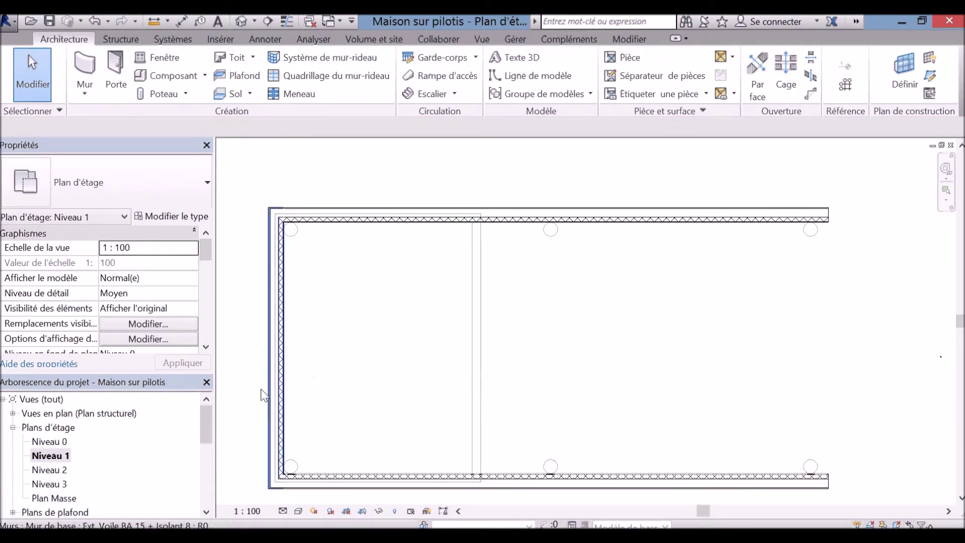
{"action": "left_click", "coordinate": [416, 220]}
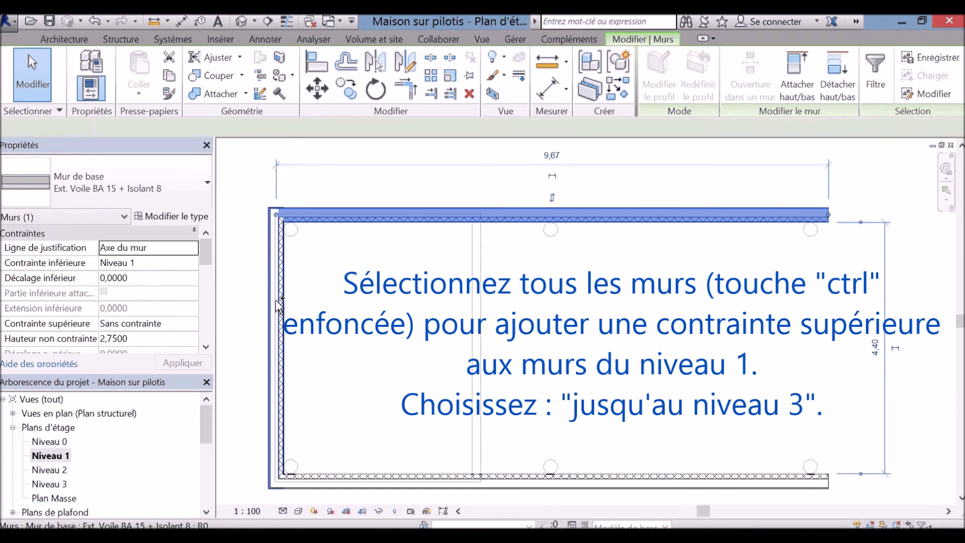
Set the top and bottom walls' top constraint up to Niveau 3
{"action": "left_click", "coordinate": [380, 483], "text": "ctrl"}
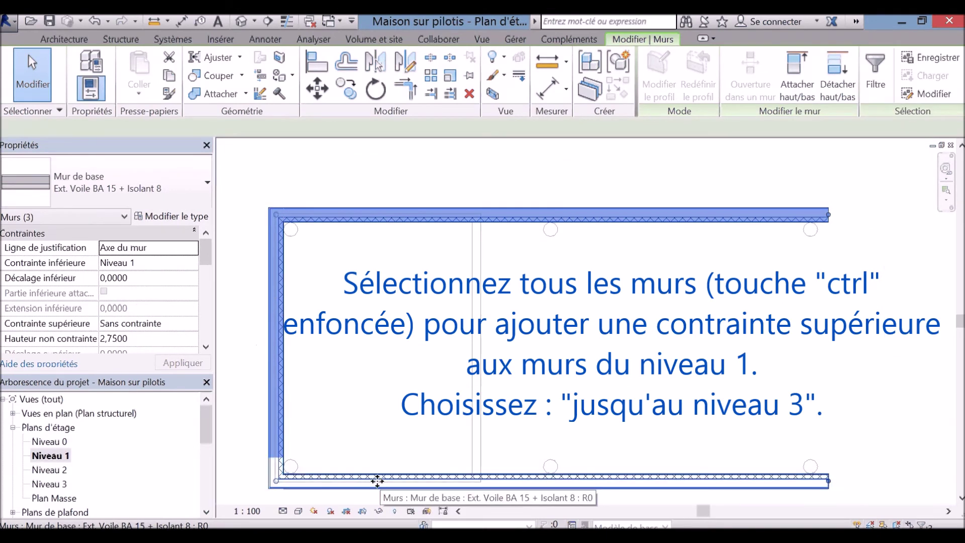
{"action": "left_click", "coordinate": [188, 322]}
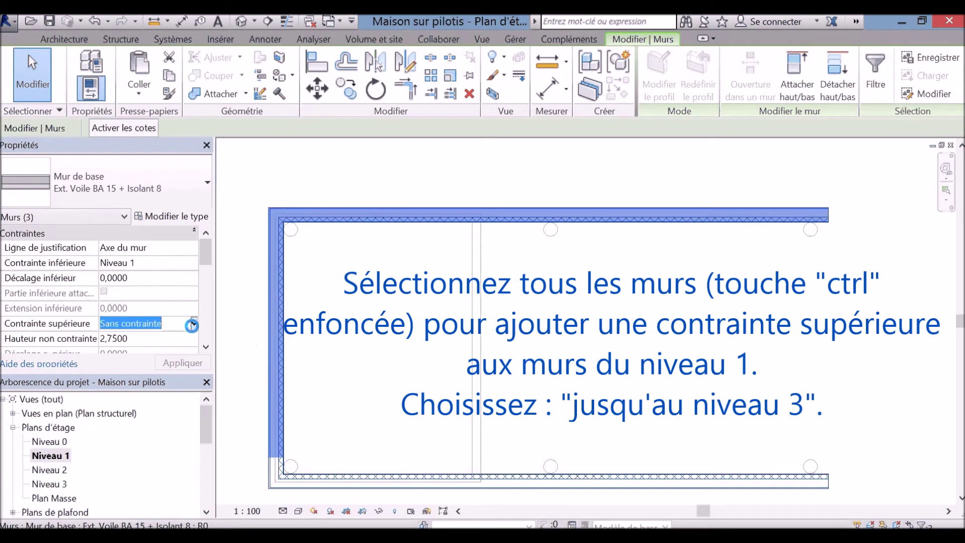
{"action": "left_click", "coordinate": [208, 376]}
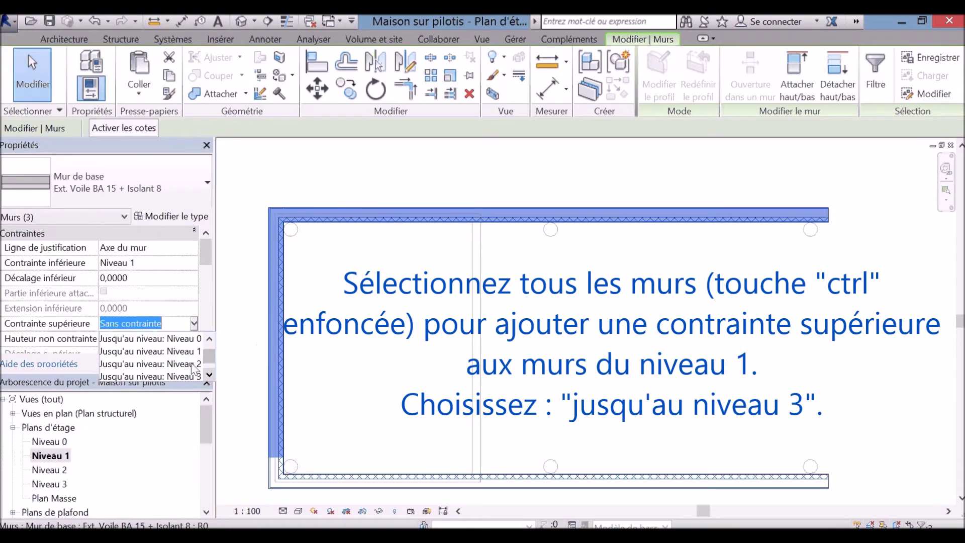
{"action": "left_click", "coordinate": [185, 376]}
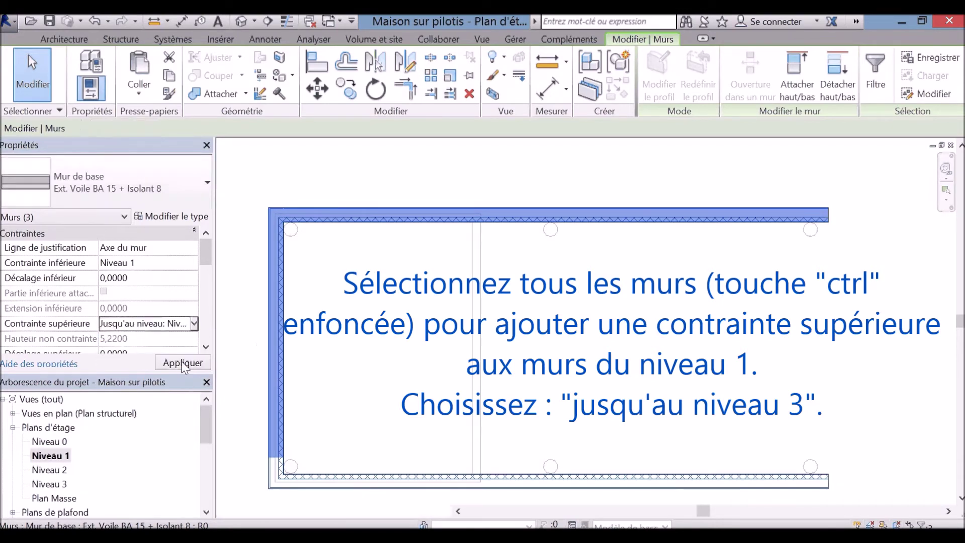
{"action": "left_click", "coordinate": [182, 362]}
{"action": "left_click", "coordinate": [238, 355]}
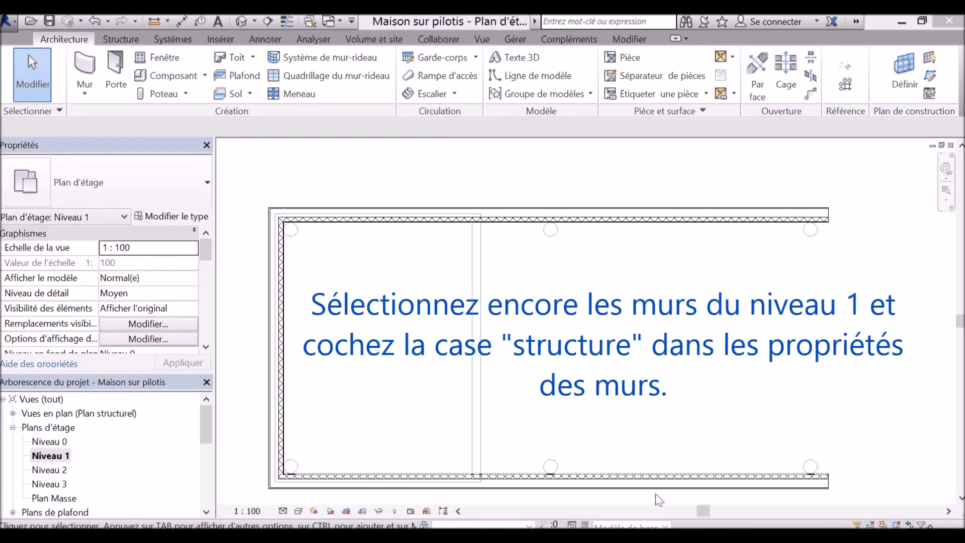
Mark the top, left and bottom walls as structural load-bearing walls
{"action": "left_click", "coordinate": [323, 212]}
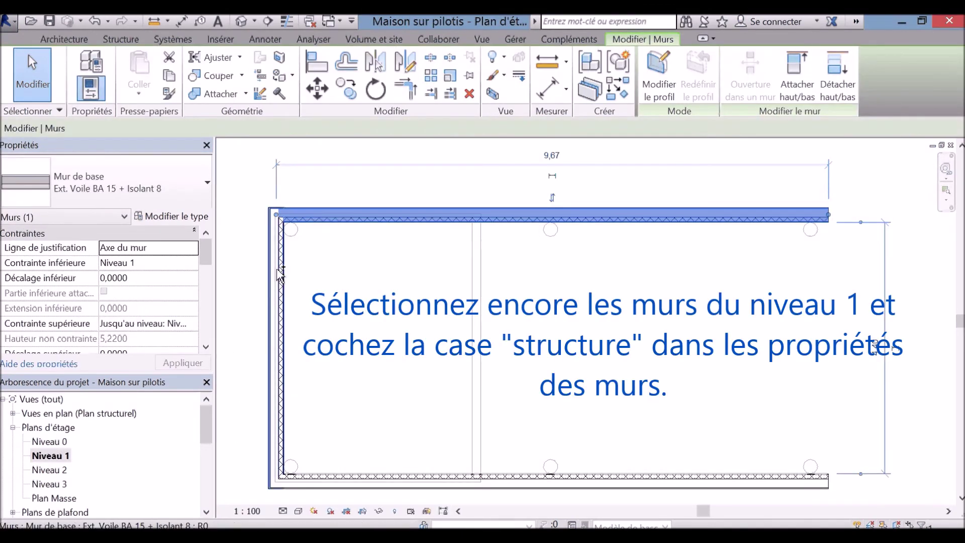
{"action": "left_click", "coordinate": [275, 341], "text": "ctrl"}
{"action": "left_click", "coordinate": [348, 481], "text": "ctrl"}
{"action": "scroll", "coordinate": [204, 345], "scroll_direction": "down", "scroll_amount": 1}
{"action": "scroll", "coordinate": [204, 346], "scroll_direction": "down", "scroll_amount": 1}
{"action": "scroll", "coordinate": [204, 346], "scroll_direction": "down", "scroll_amount": 1}
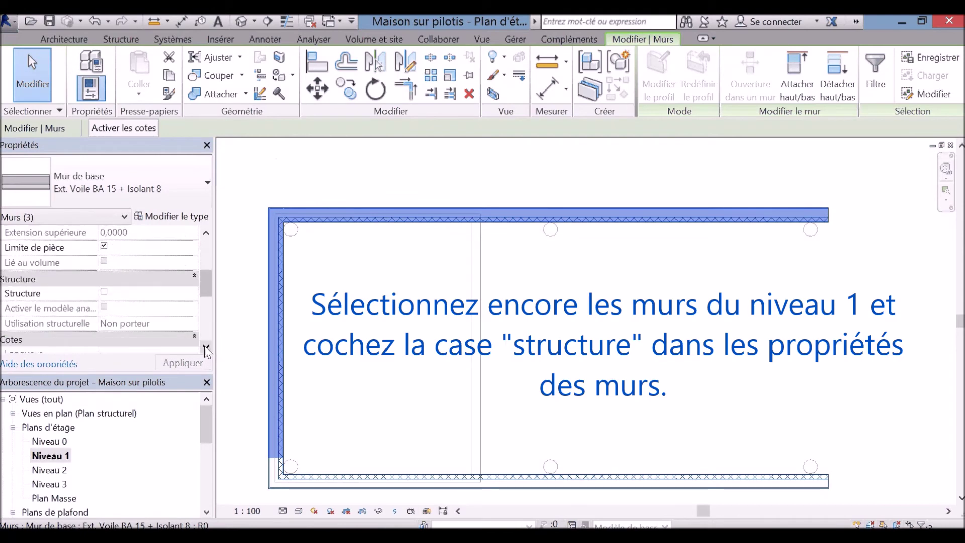
{"action": "left_click", "coordinate": [103, 292]}
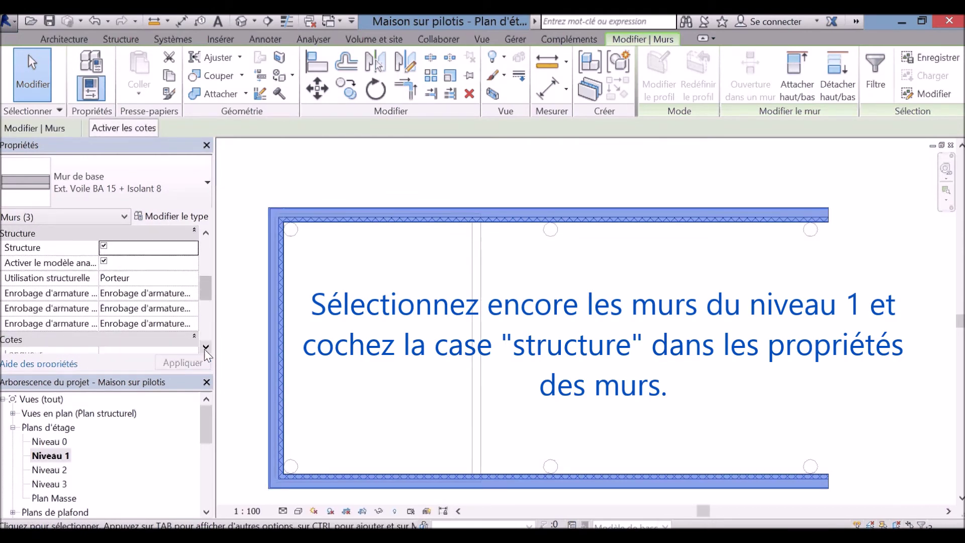
{"action": "left_click", "coordinate": [237, 380]}
{"action": "scroll", "coordinate": [238, 387], "scroll_direction": "down", "scroll_amount": 1}
{"action": "key", "text": "w"}
{"action": "key", "text": "a"}
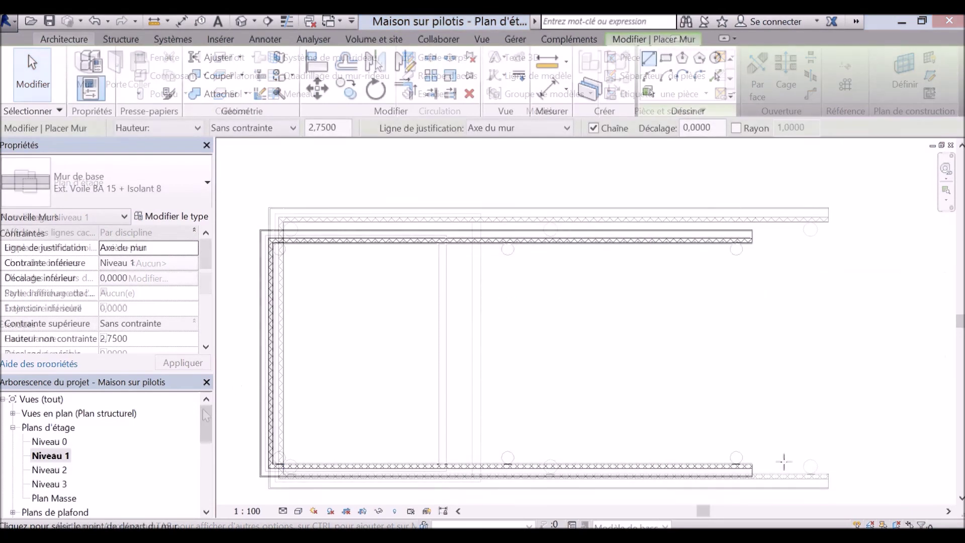
Draw the right wall from top-right to bottom-right corner using Nu fini: Extérieur justification
{"action": "left_click", "coordinate": [186, 247]}
{"action": "left_click", "coordinate": [131, 287]}
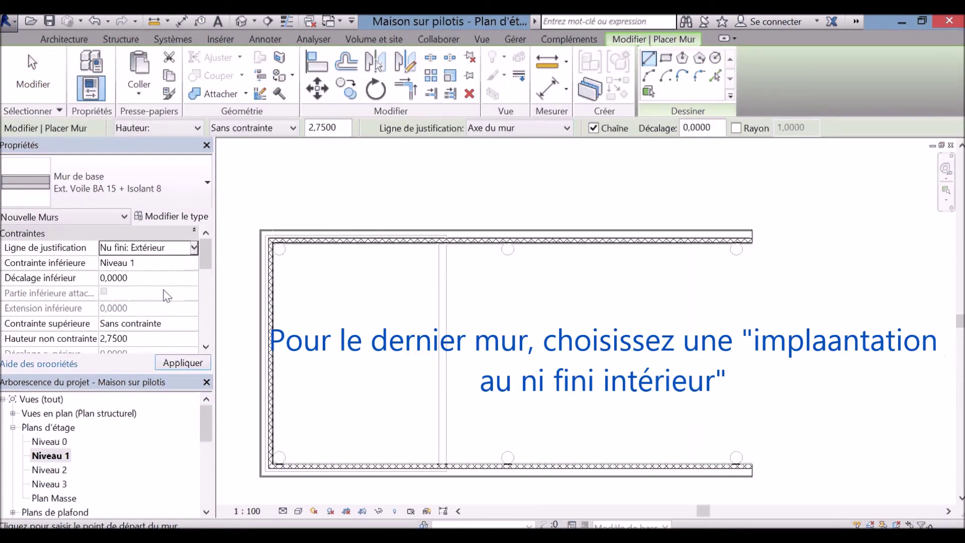
{"action": "left_click", "coordinate": [752, 242]}
{"action": "scroll", "coordinate": [751, 464], "scroll_direction": "up", "scroll_amount": 2}
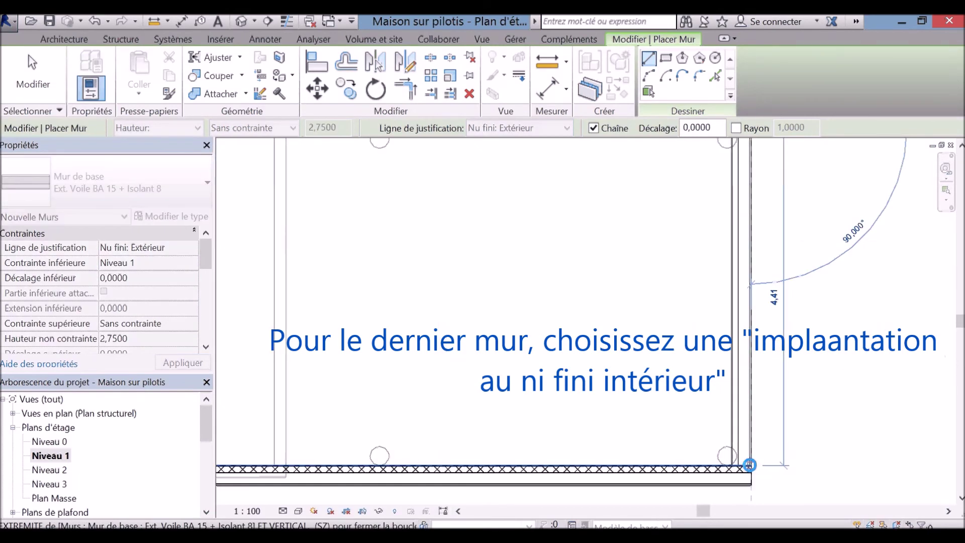
{"action": "left_click", "coordinate": [749, 465]}
{"action": "scroll", "coordinate": [650, 411], "scroll_direction": "down", "scroll_amount": 5}
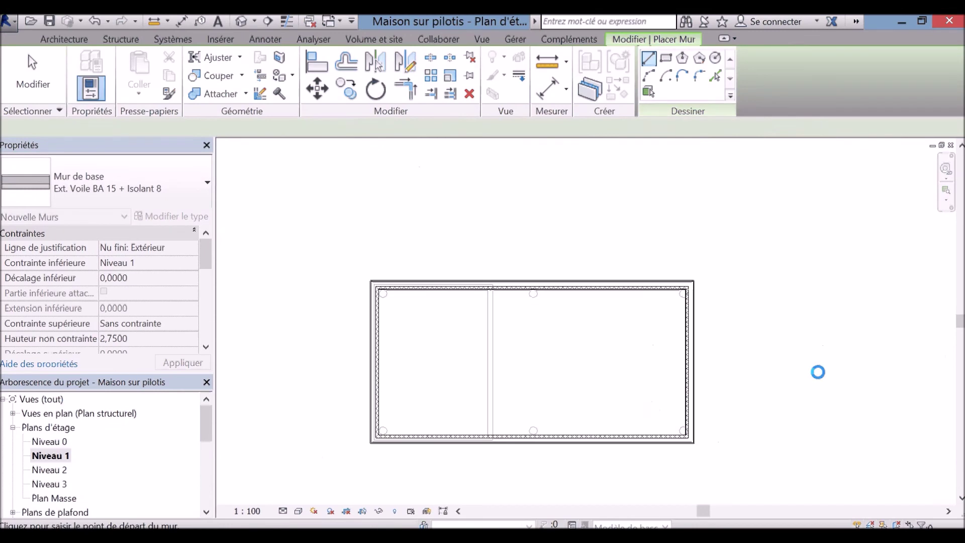
{"action": "key", "text": "Escape"}
{"action": "left_click", "coordinate": [692, 375]}
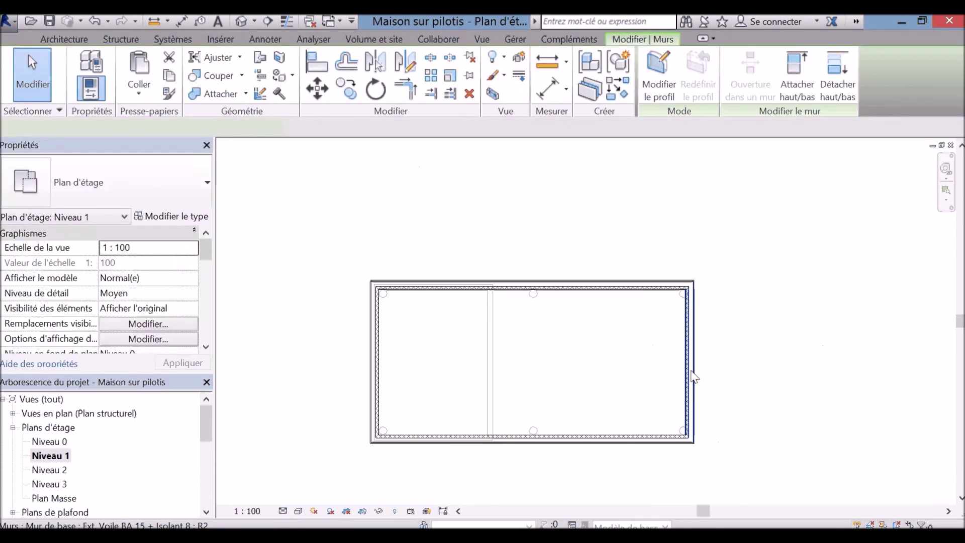
{"action": "left_click", "coordinate": [684, 454]}
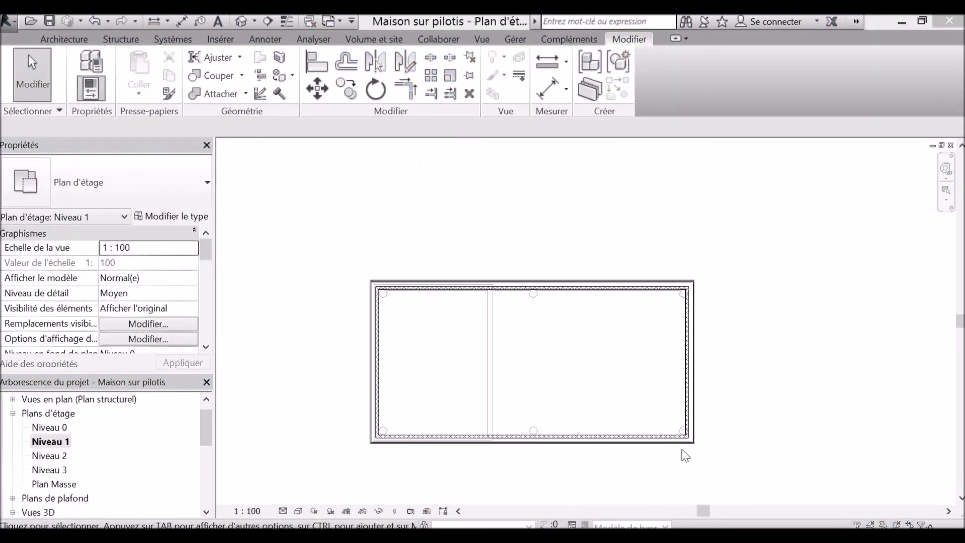
{"action": "left_click", "coordinate": [692, 377]}
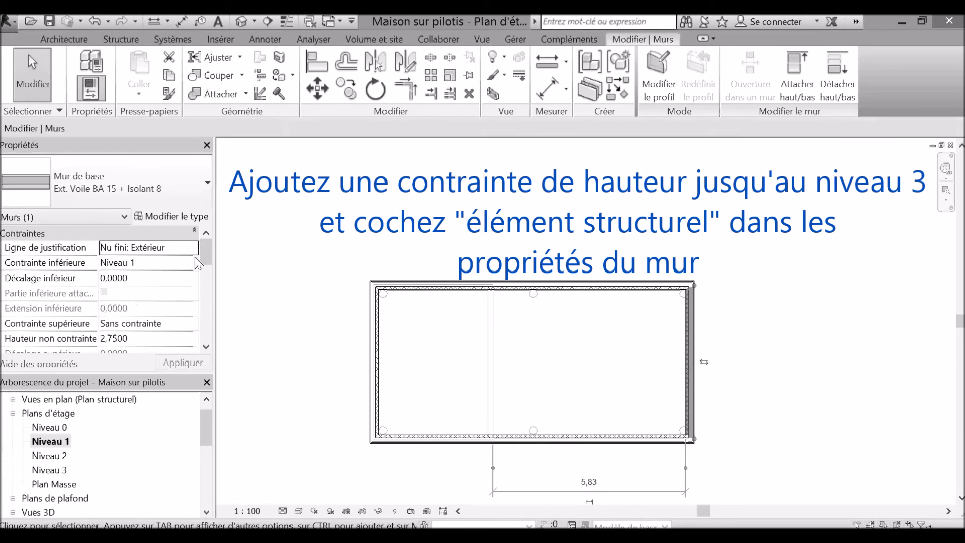
Give the right wall a top constraint of Jusqu'au niveau: Niveau 3 and tick Structure
{"action": "left_click", "coordinate": [176, 322]}
{"action": "left_click", "coordinate": [194, 324]}
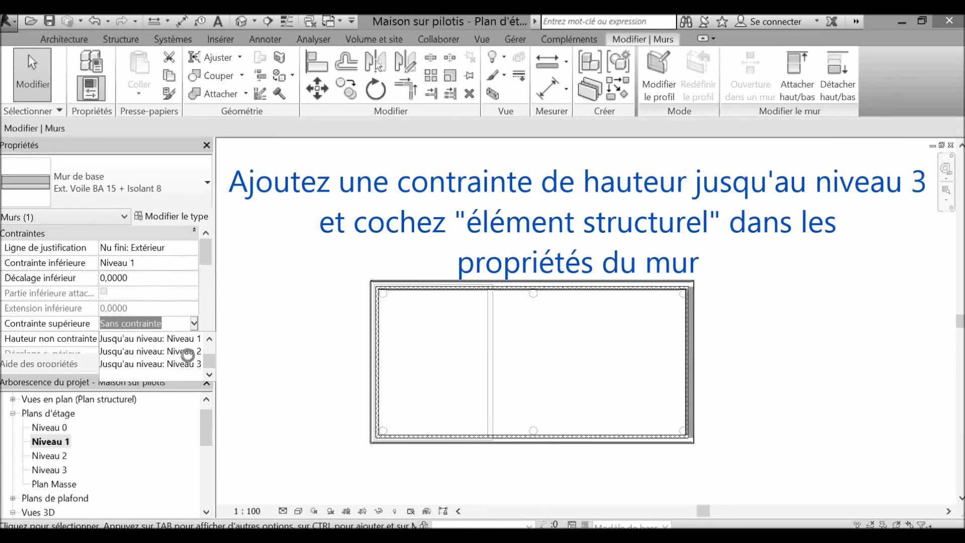
{"action": "left_click", "coordinate": [188, 363]}
{"action": "scroll", "coordinate": [204, 345], "scroll_direction": "down", "scroll_amount": 2}
{"action": "left_click", "coordinate": [206, 347]}
{"action": "scroll", "coordinate": [205, 347], "scroll_direction": "down", "scroll_amount": 3}
{"action": "scroll", "coordinate": [205, 347], "scroll_direction": "down", "scroll_amount": 2}
{"action": "scroll", "coordinate": [204, 346], "scroll_direction": "down", "scroll_amount": 3}
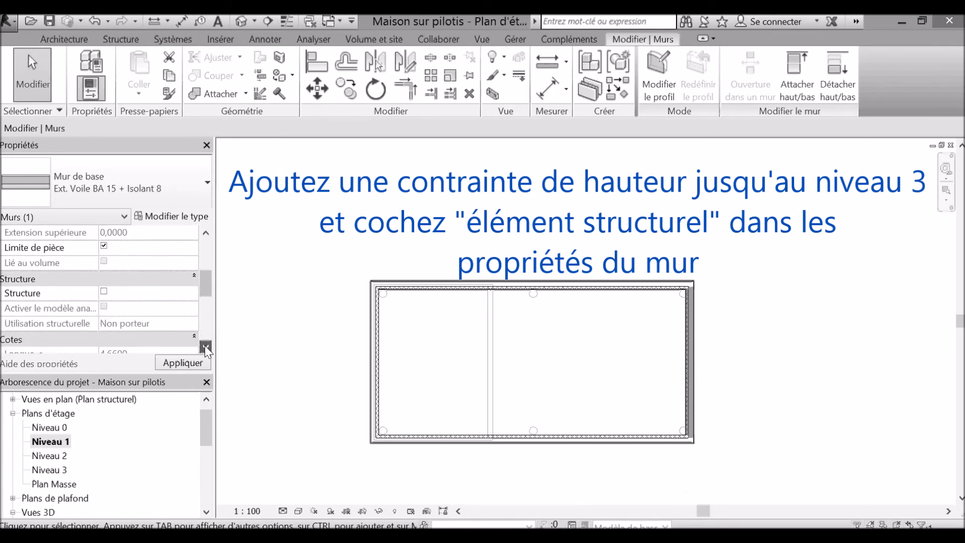
{"action": "left_click", "coordinate": [107, 294]}
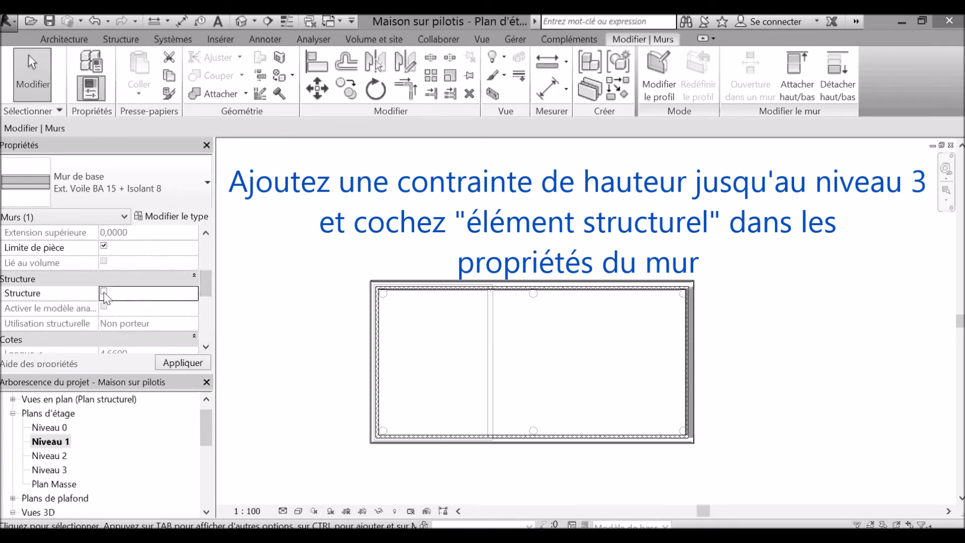
{"action": "left_click", "coordinate": [104, 292]}
{"action": "left_click", "coordinate": [187, 364]}
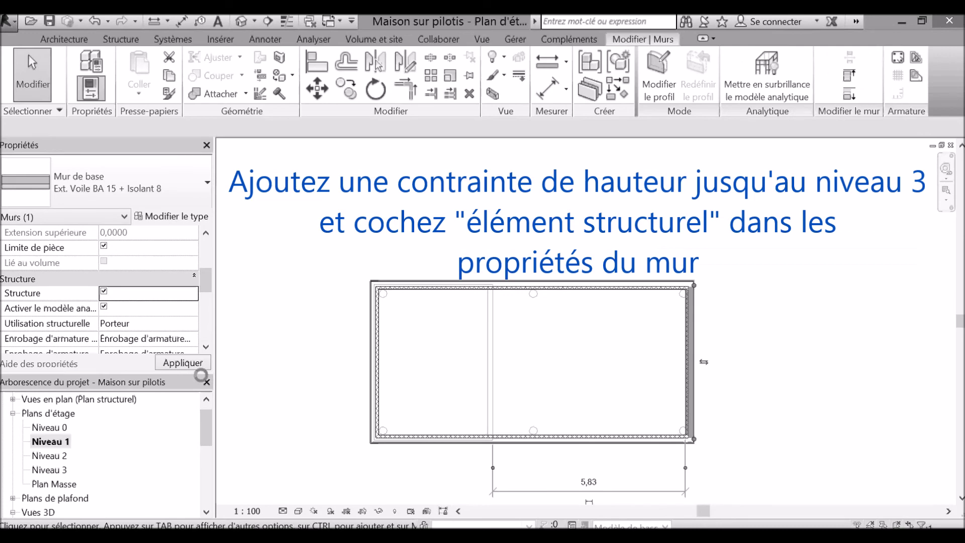
{"action": "left_click", "coordinate": [291, 413]}
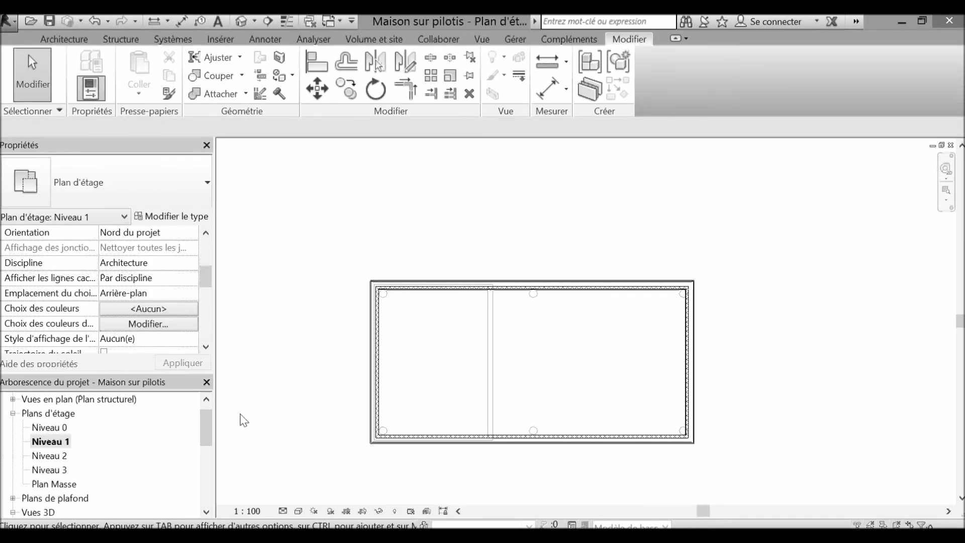
Review the Niveau 0, 1, 2, 3 floor plans and the Plan Masse view
{"action": "double_click", "coordinate": [56, 428]}
{"action": "double_click", "coordinate": [56, 442]}
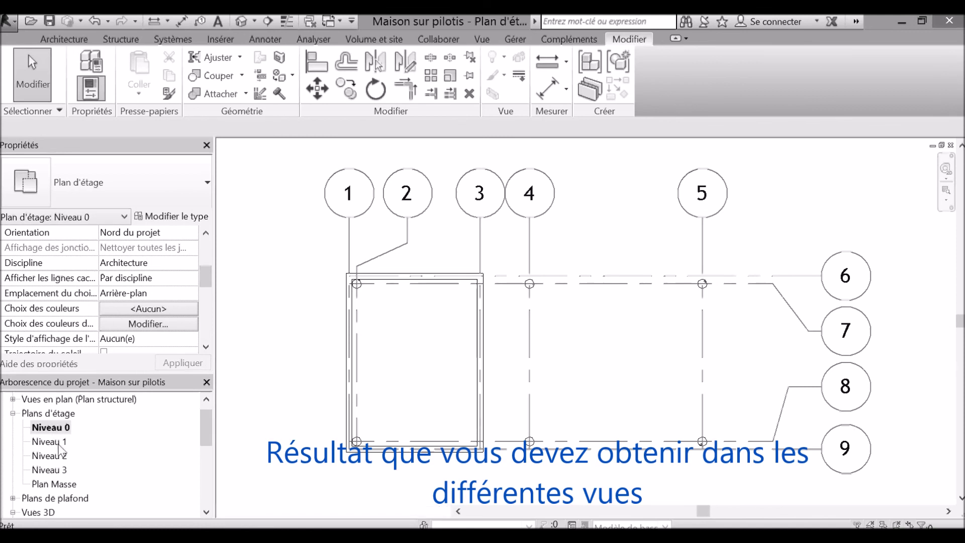
{"action": "double_click", "coordinate": [59, 456]}
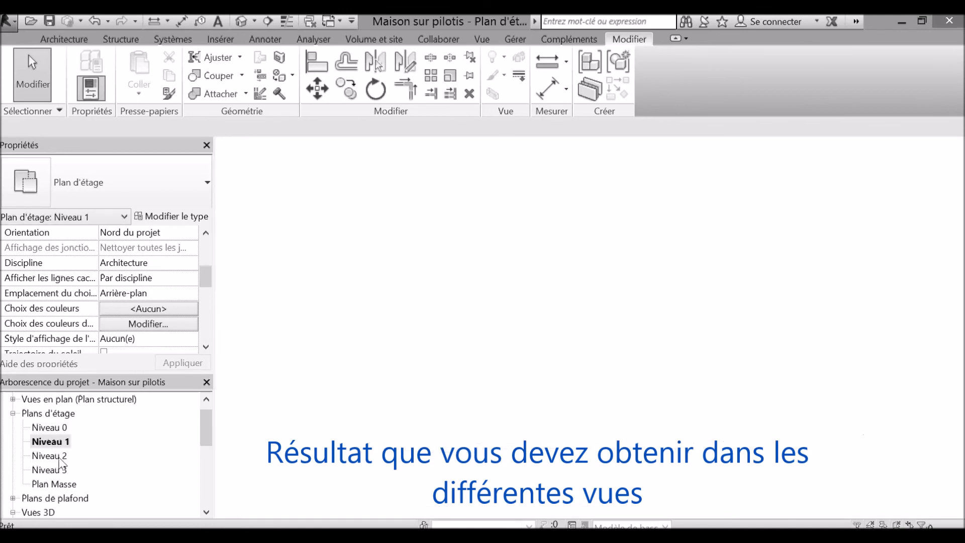
{"action": "double_click", "coordinate": [61, 470]}
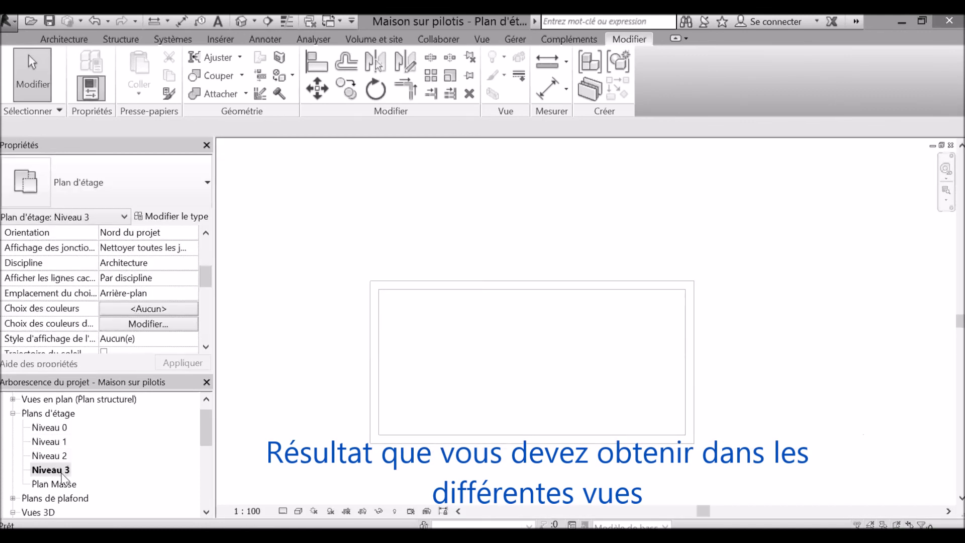
{"action": "double_click", "coordinate": [66, 484]}
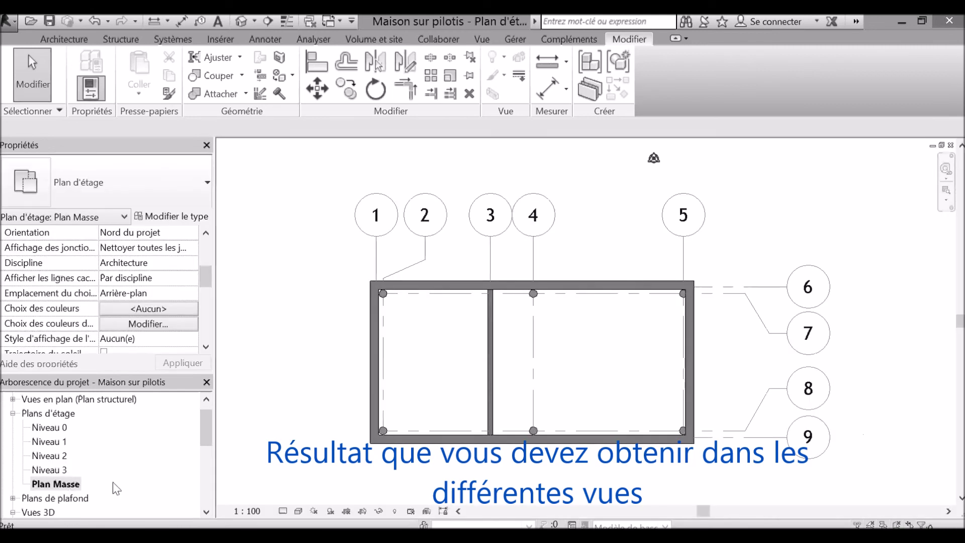
{"action": "left_click", "coordinate": [204, 508]}
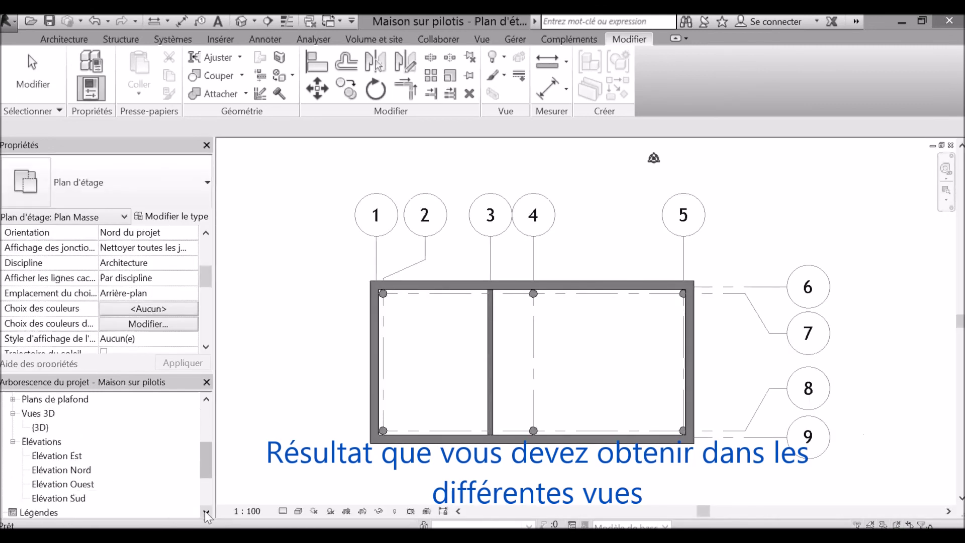
{"action": "left_click", "coordinate": [204, 511]}
Review the Est, Nord, Ouest and Sud elevations, then return to Plan Masse
{"action": "double_click", "coordinate": [58, 442]}
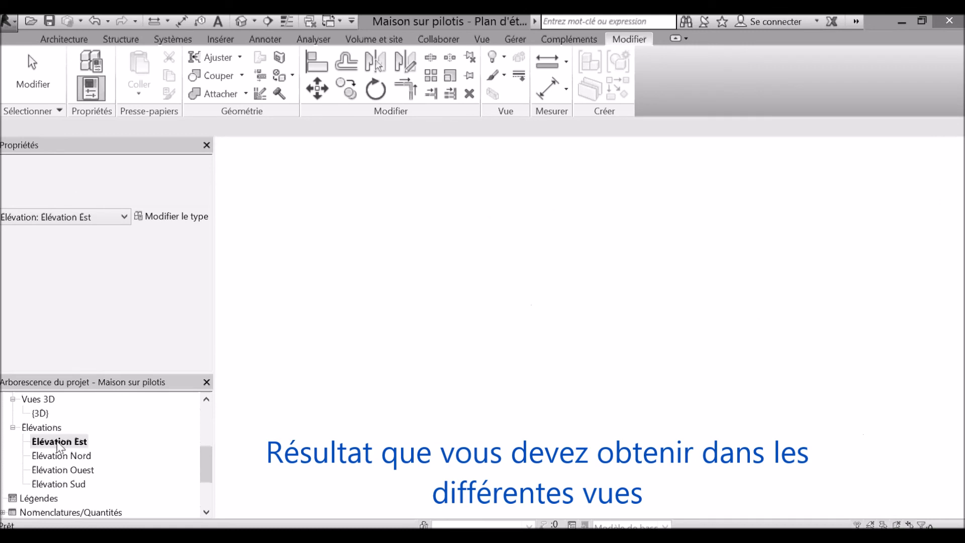
{"action": "double_click", "coordinate": [69, 456]}
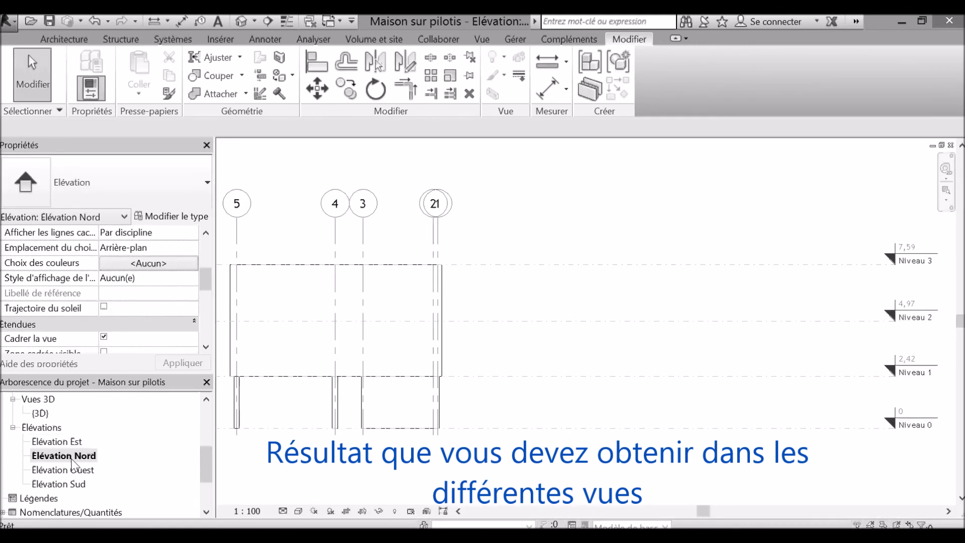
{"action": "double_click", "coordinate": [75, 469]}
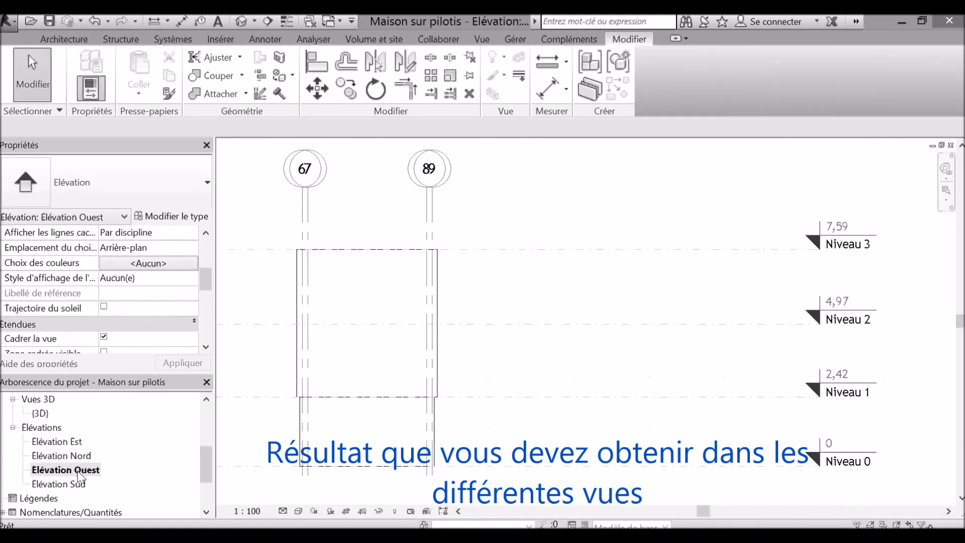
{"action": "left_click", "coordinate": [82, 484]}
{"action": "double_click", "coordinate": [82, 485]}
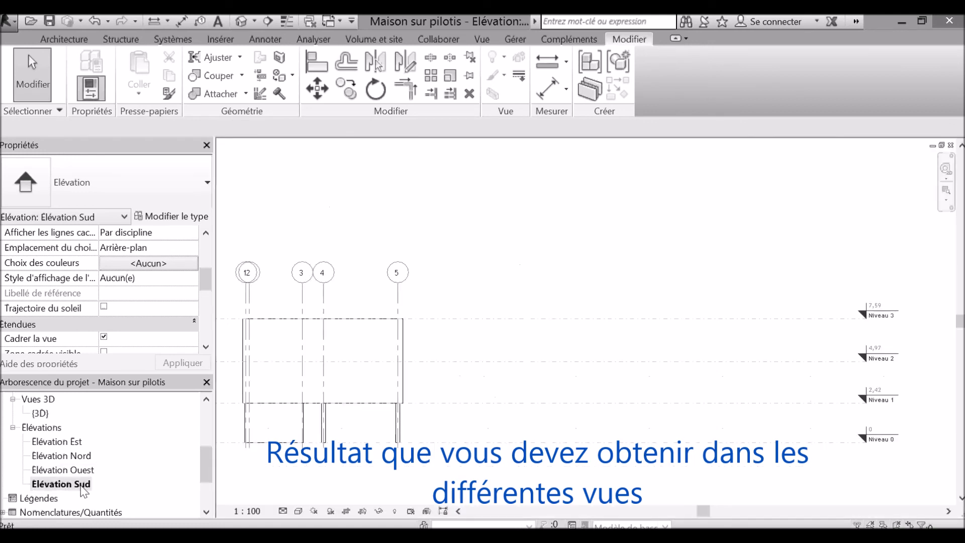
{"action": "scroll", "coordinate": [95, 465], "scroll_direction": "up", "scroll_amount": 1}
{"action": "scroll", "coordinate": [88, 453], "scroll_direction": "up", "scroll_amount": 2}
{"action": "scroll", "coordinate": [80, 437], "scroll_direction": "up", "scroll_amount": 1}
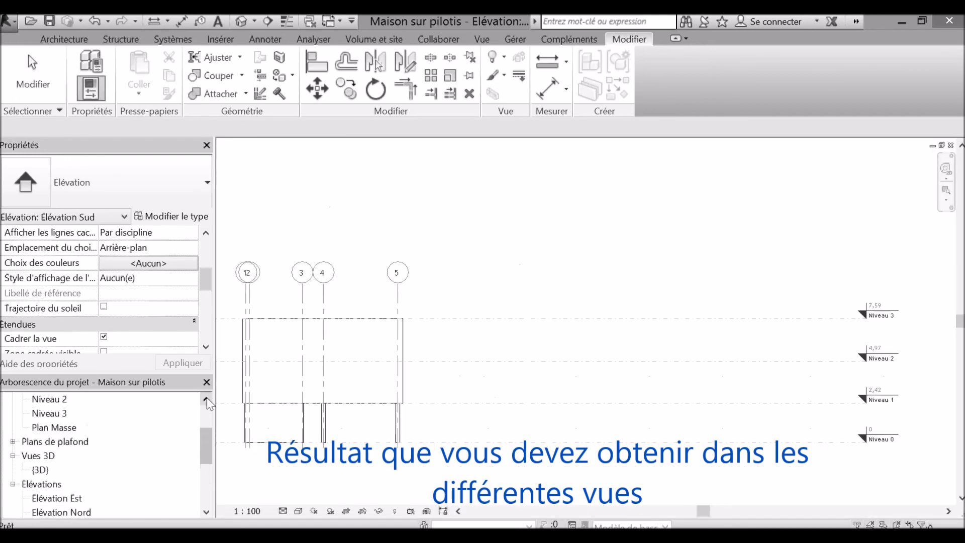
{"action": "double_click", "coordinate": [54, 427]}
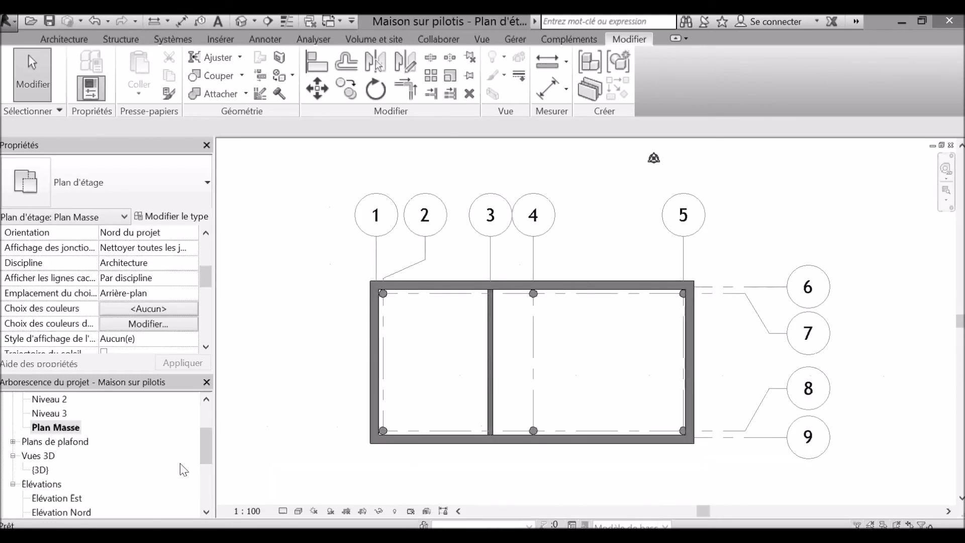